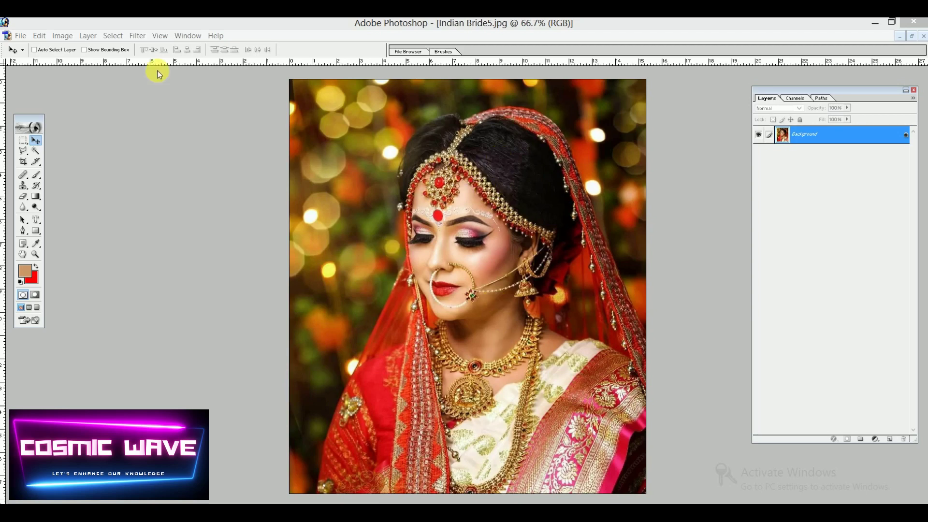
# Step: Start a new document with its width and height measured in inches
pyautogui.click(22, 36)
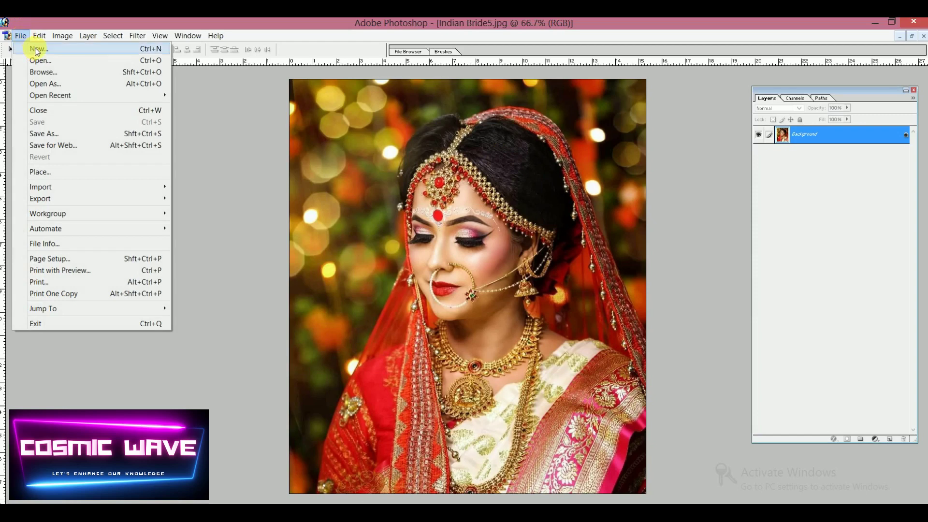
pyautogui.click(38, 49)
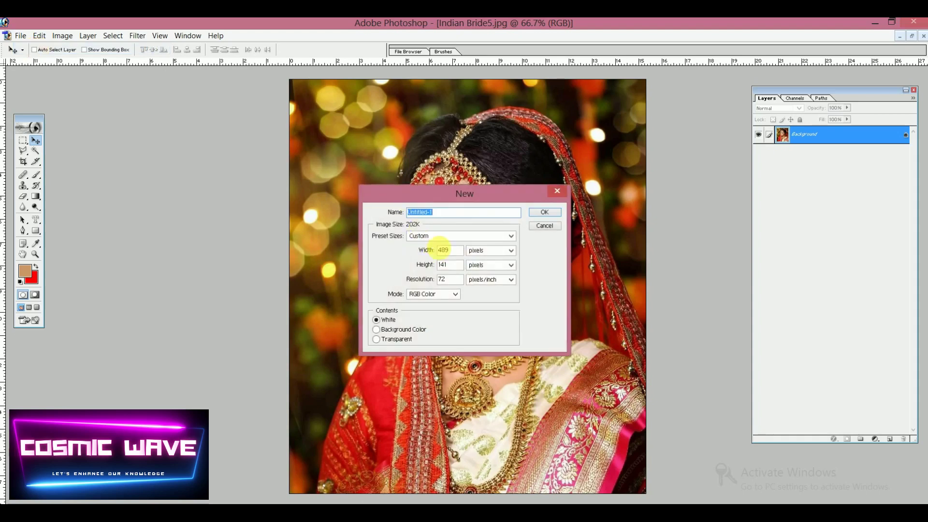
pyautogui.click(511, 250)
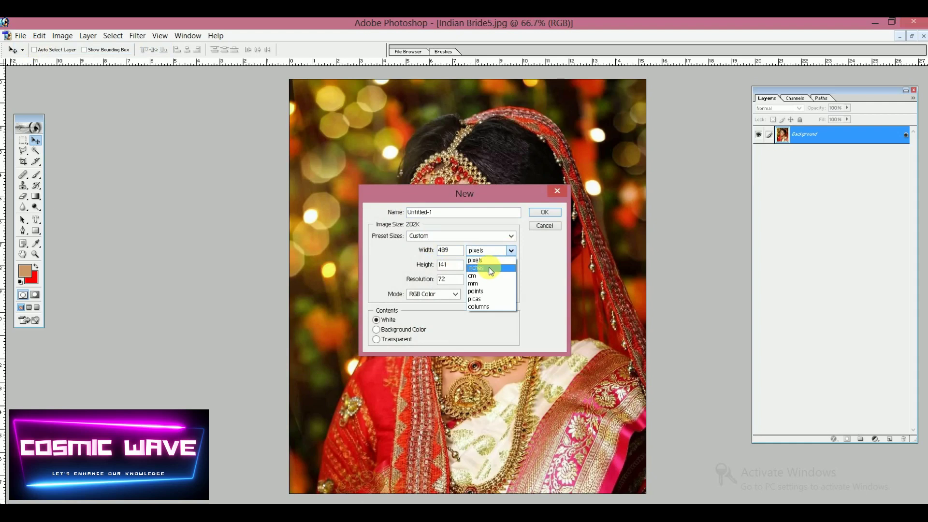
pyautogui.click(489, 267)
pyautogui.click(501, 265)
pyautogui.click(485, 287)
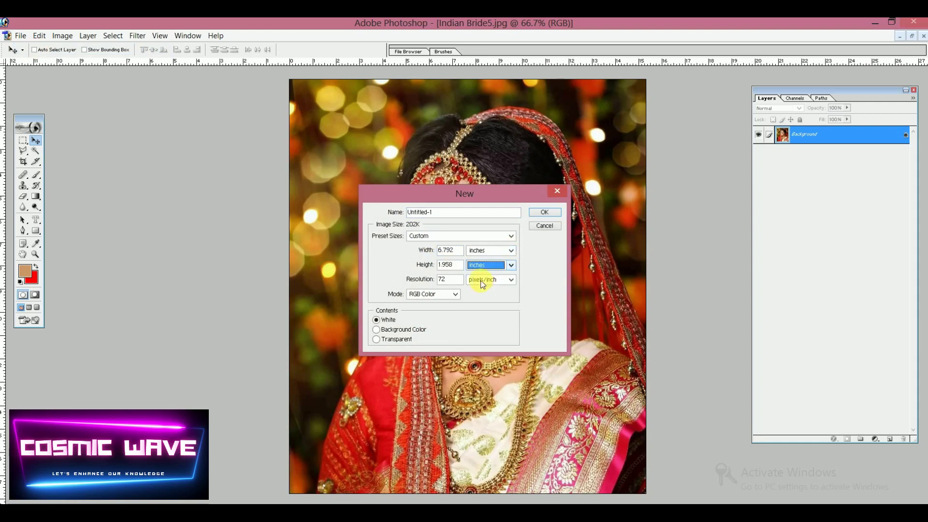
# Step: Create the new document at 25 inches wide by 15 inches high with a resolution of 200 pixels/inch
pyautogui.moveTo(454, 251); pyautogui.dragTo(424, 251)
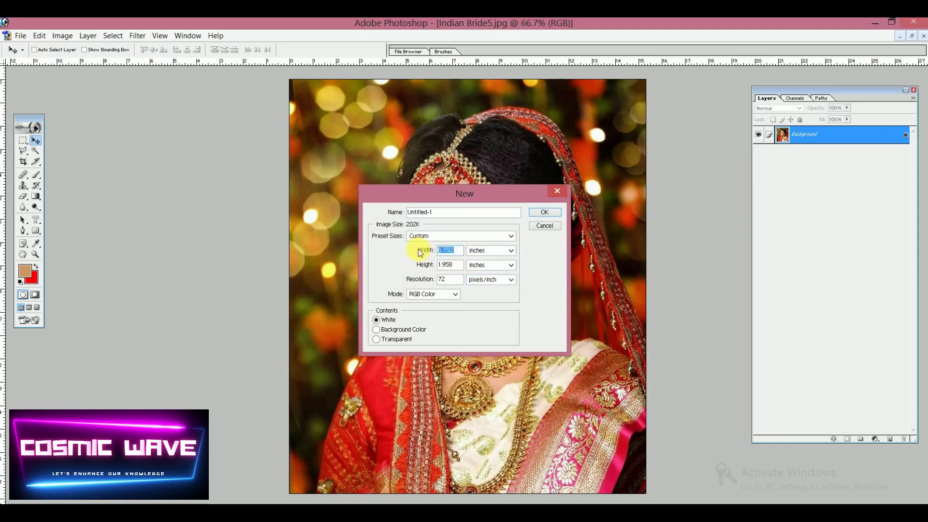
pyautogui.write('25')
pyautogui.click(453, 267)
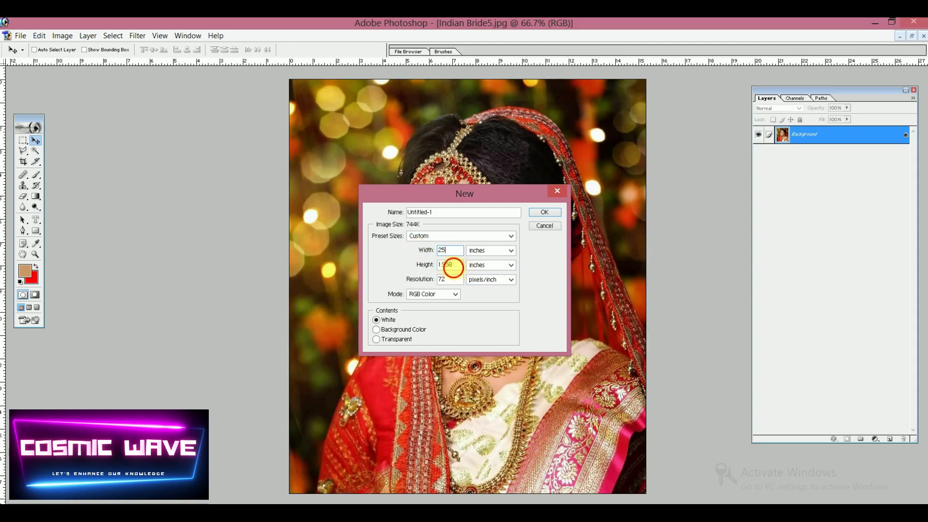
pyautogui.moveTo(453, 266); pyautogui.dragTo(419, 279)
pyautogui.write('15')
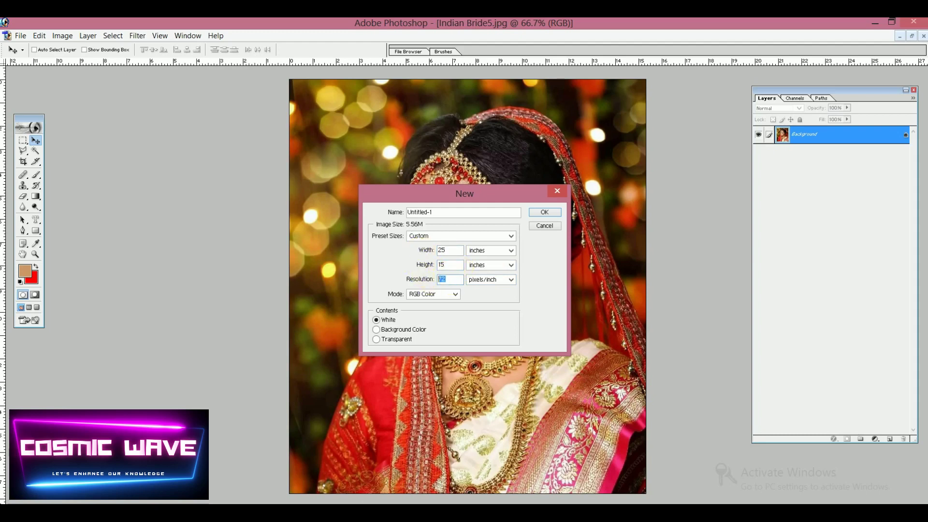
pyautogui.write('200')
pyautogui.click(543, 215)
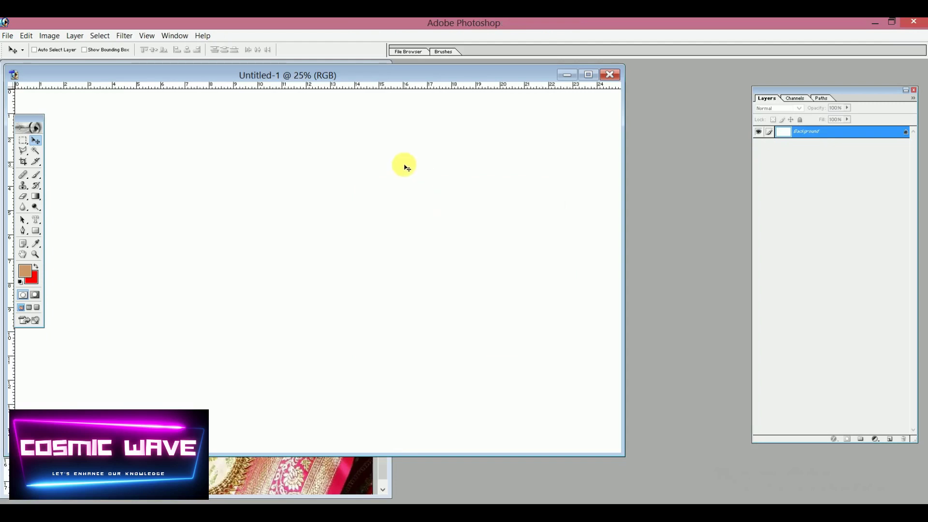
# Step: Copy the bride photo into the blank document and align it with the canvas's upper-right corner
pyautogui.moveTo(333, 75); pyautogui.dragTo(482, 86)
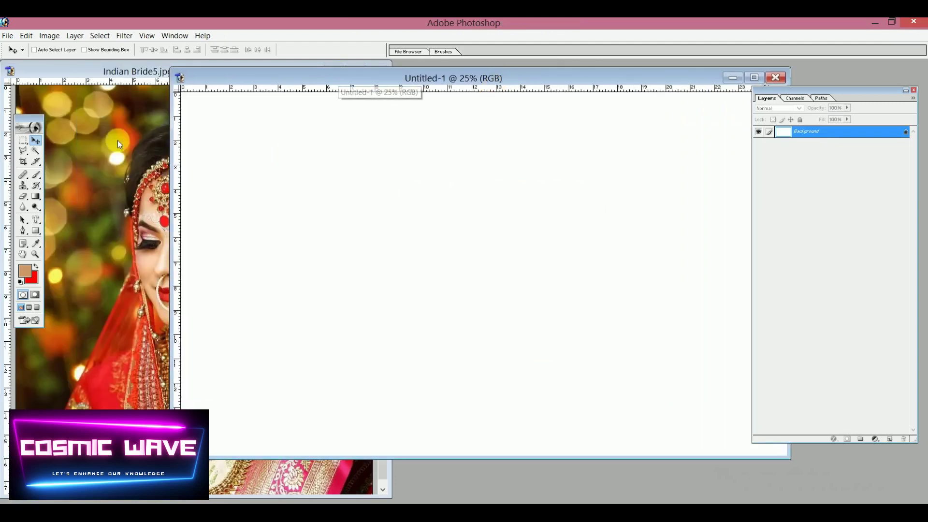
pyautogui.click(113, 155)
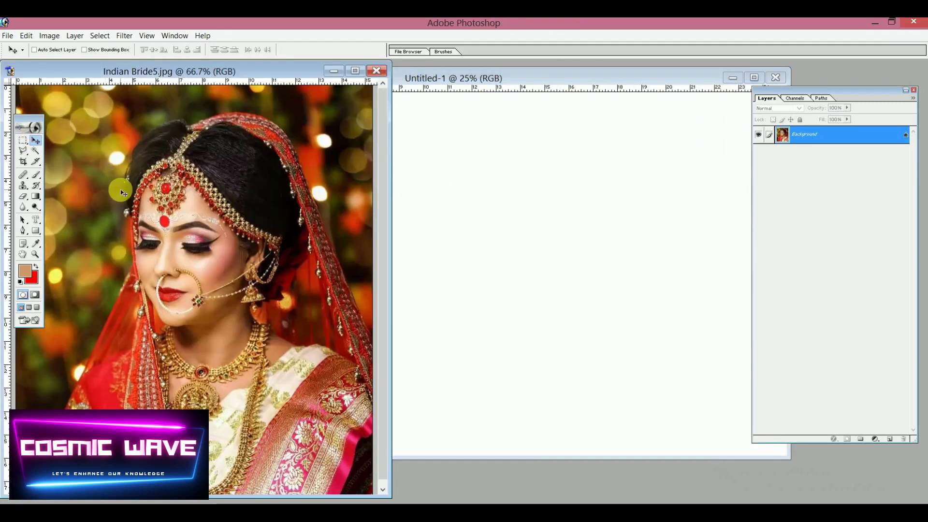
pyautogui.moveTo(125, 211); pyautogui.dragTo(676, 141)
pyautogui.doubleClick(461, 77)
pyautogui.click(768, 94)
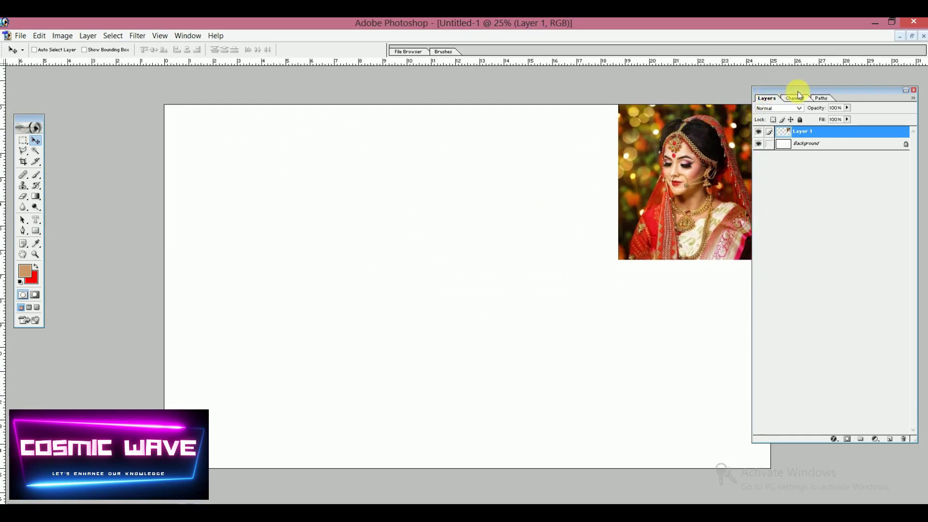
pyautogui.moveTo(799, 91); pyautogui.dragTo(830, 93)
pyautogui.moveTo(707, 133); pyautogui.dragTo(725, 134)
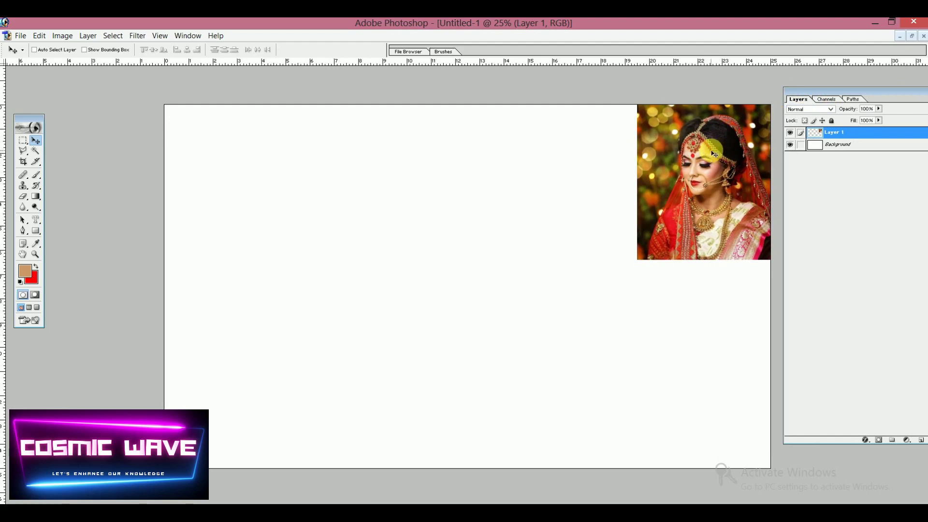
pyautogui.hotkey('ctrl', 't')
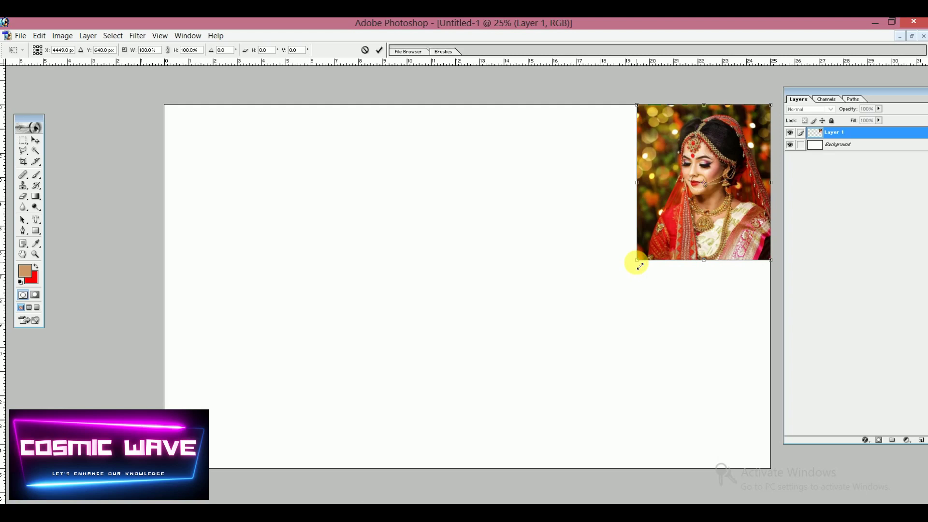
pyautogui.moveTo(639, 264); pyautogui.dragTo(385, 357)
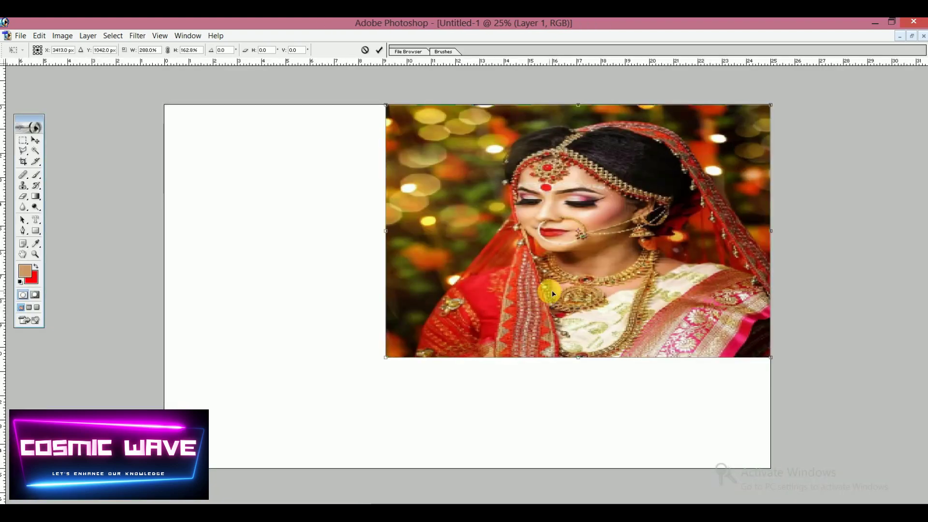
pyautogui.click(375, 503)
pyautogui.click(375, 503)
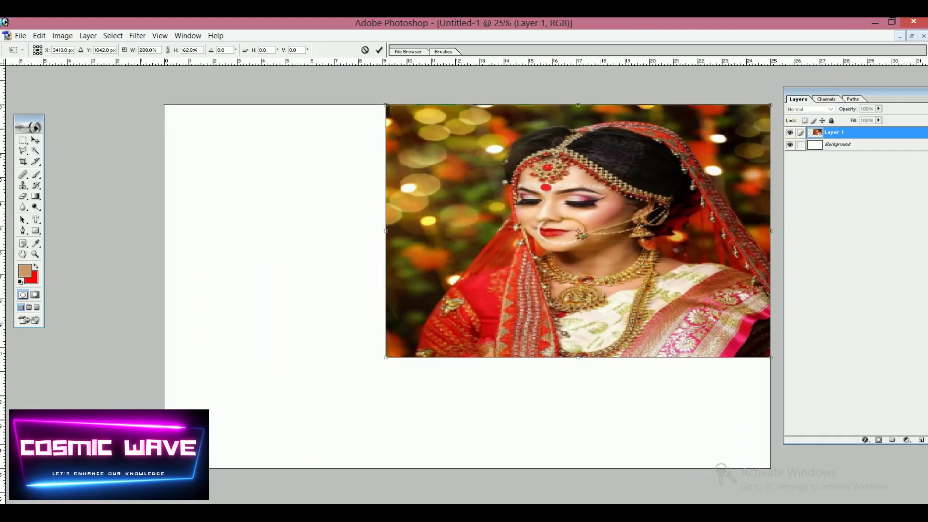
pyautogui.hotkey('alt', 'Tab')
pyautogui.hotkey('alt', 'Tab')
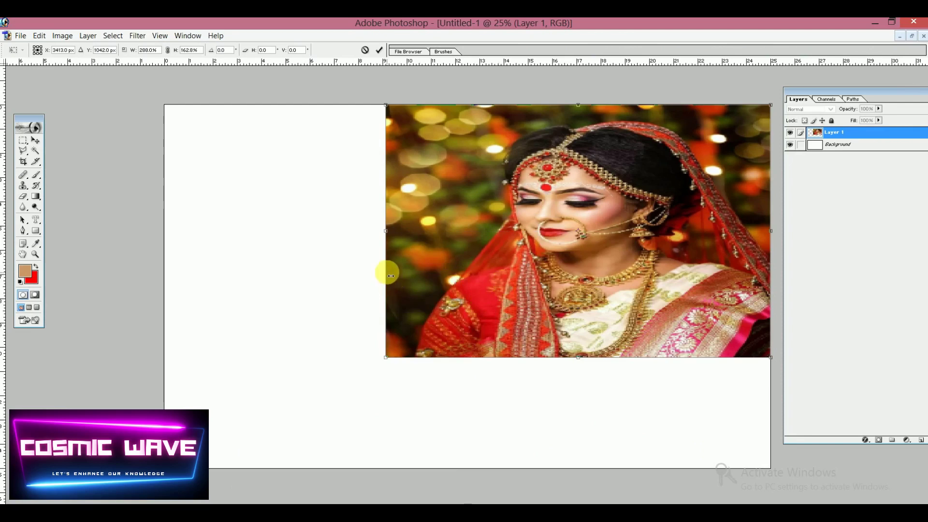
pyautogui.press('Return')
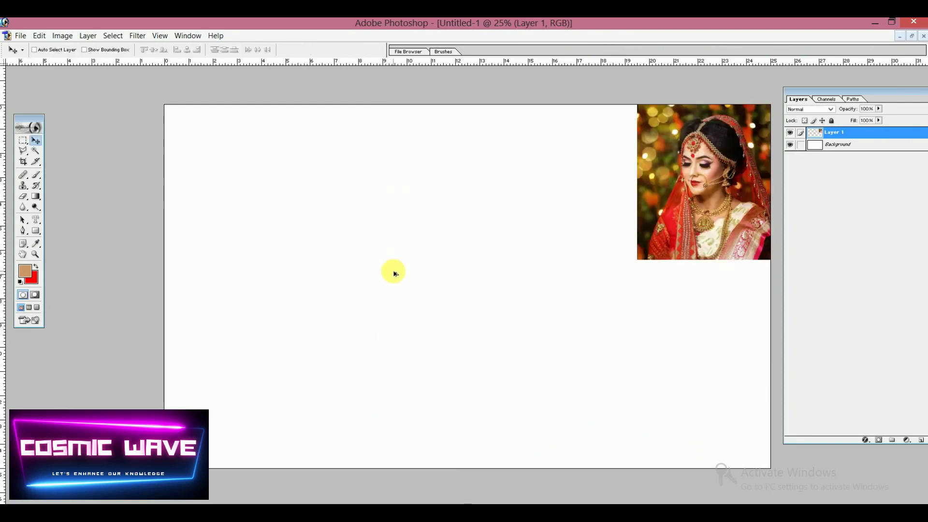
# Step: Scale the bride photo proportionally to about 234.6% so it fills the canvas height, and apply the transformation
pyautogui.hotkey('ctrl', 't')
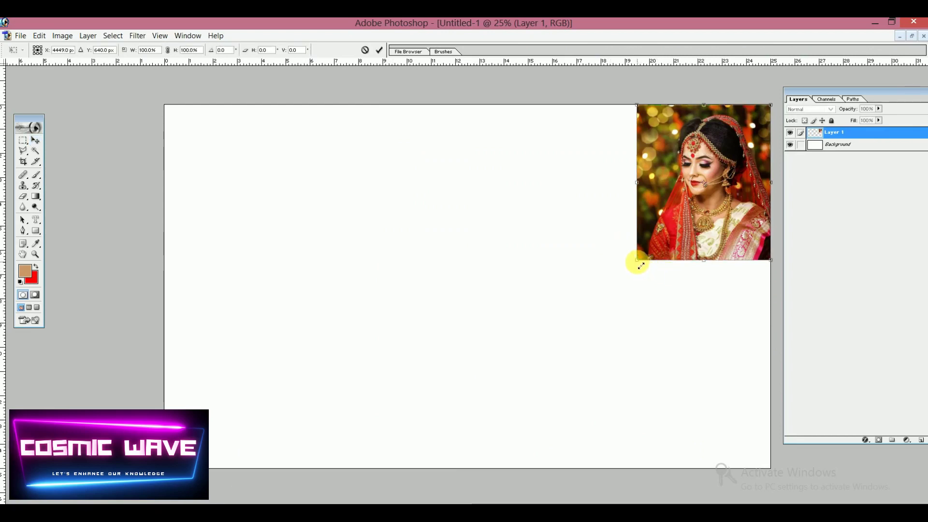
pyautogui.moveTo(641, 266); pyautogui.dragTo(481, 491)
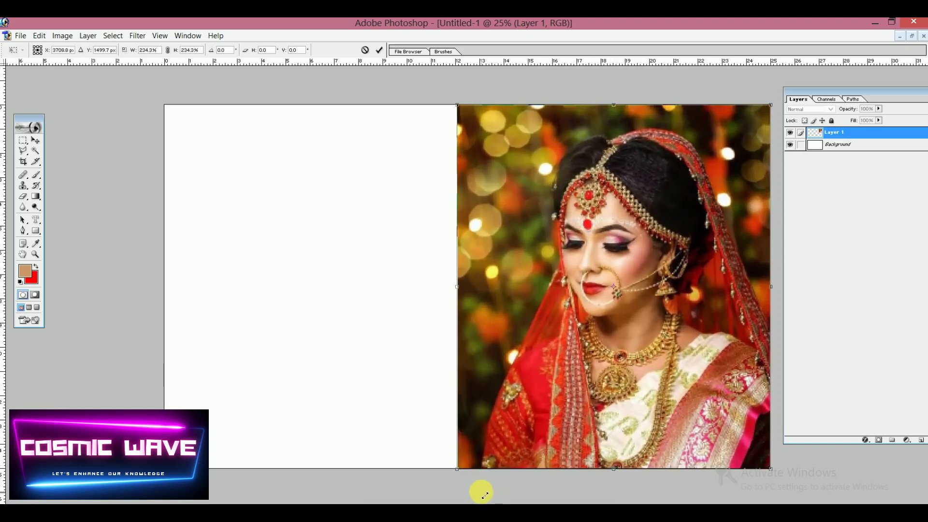
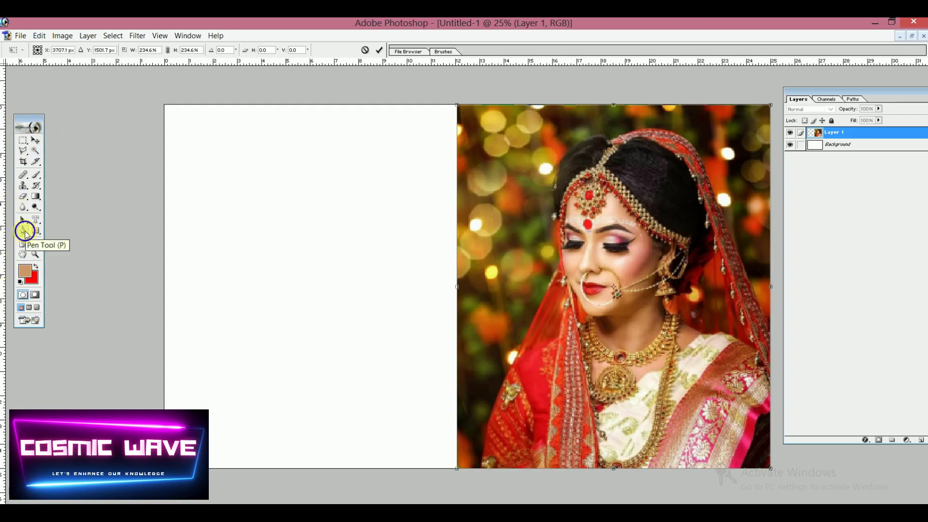
pyautogui.click(23, 230)
pyautogui.click(433, 210)
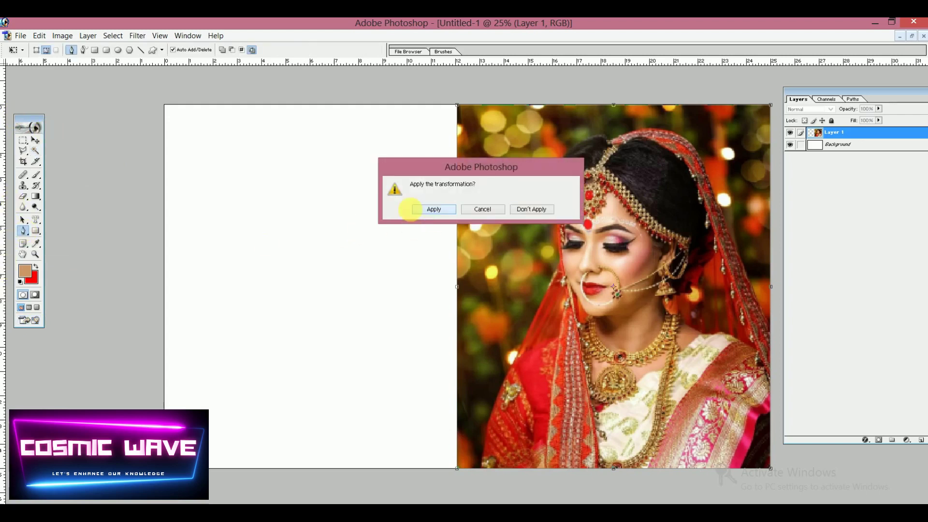
# Step: Trace the bride's outline with the Pen tool from the lower sleeve up along the veil and over the hair
pyautogui.rightClick(23, 230)
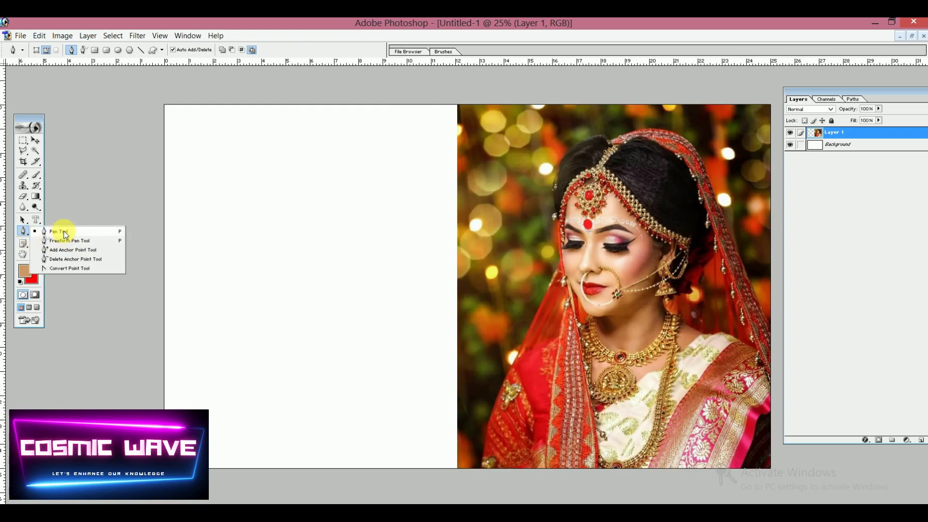
pyautogui.click(64, 231)
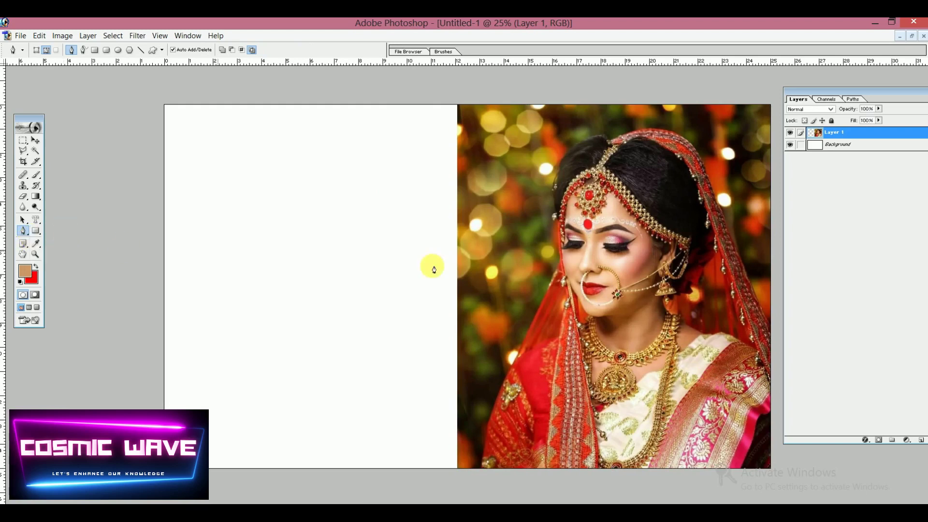
pyautogui.click(484, 465)
pyautogui.moveTo(558, 272); pyautogui.dragTo(488, 434)
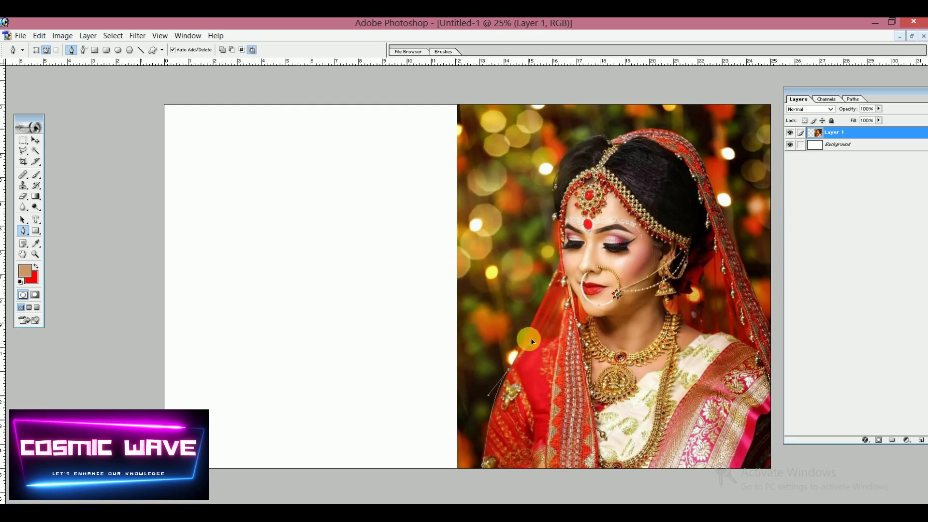
pyautogui.moveTo(531, 342); pyautogui.dragTo(532, 332)
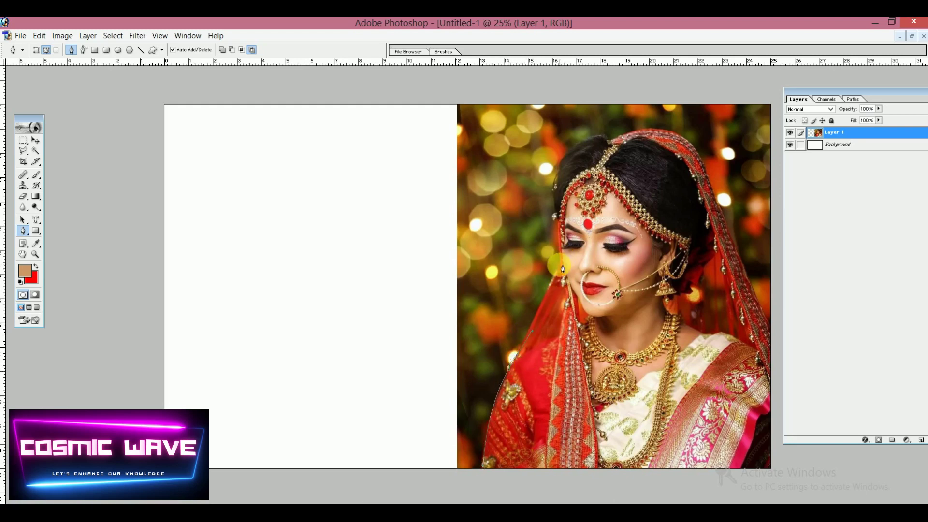
pyautogui.moveTo(563, 269); pyautogui.dragTo(561, 266)
pyautogui.moveTo(613, 145); pyautogui.dragTo(717, 196)
pyautogui.keyDown('alt'); pyautogui.click(610, 141); pyautogui.keyUp('alt')
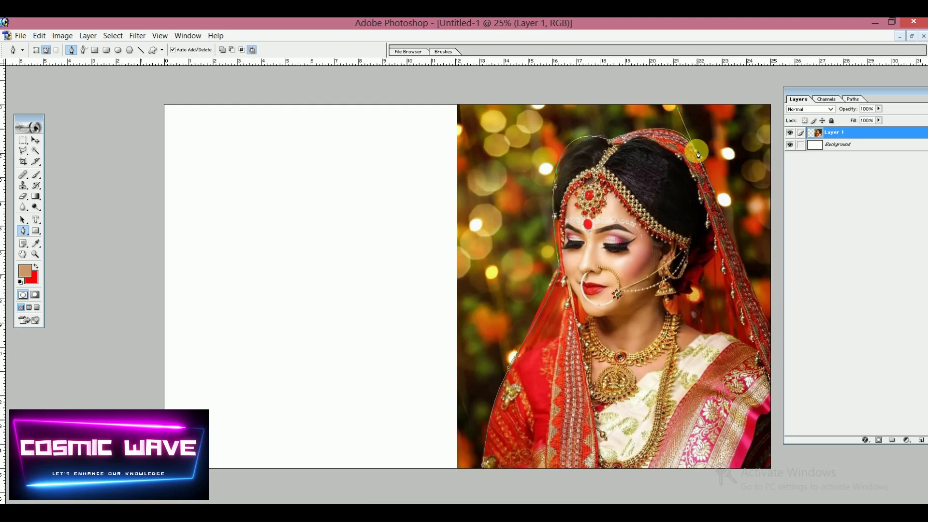
# Step: Continue the path down the veil's outer edge, close it around the background, and convert it to a selection
pyautogui.click(770, 341)
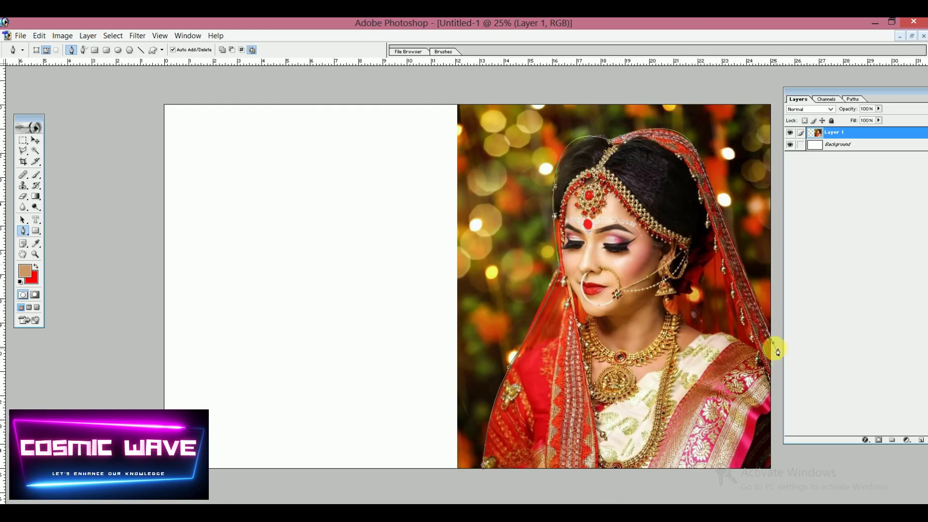
pyautogui.click(775, 92)
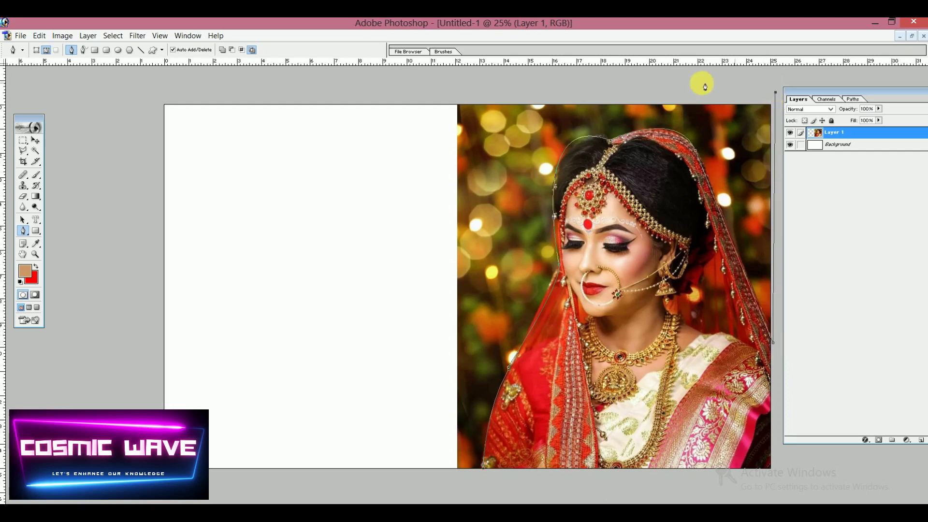
pyautogui.click(386, 83)
pyautogui.click(434, 474)
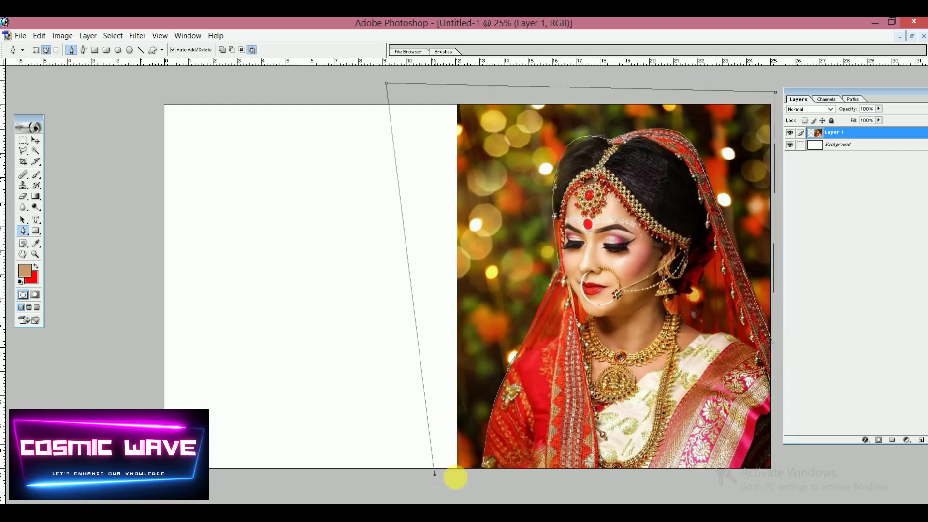
pyautogui.click(486, 477)
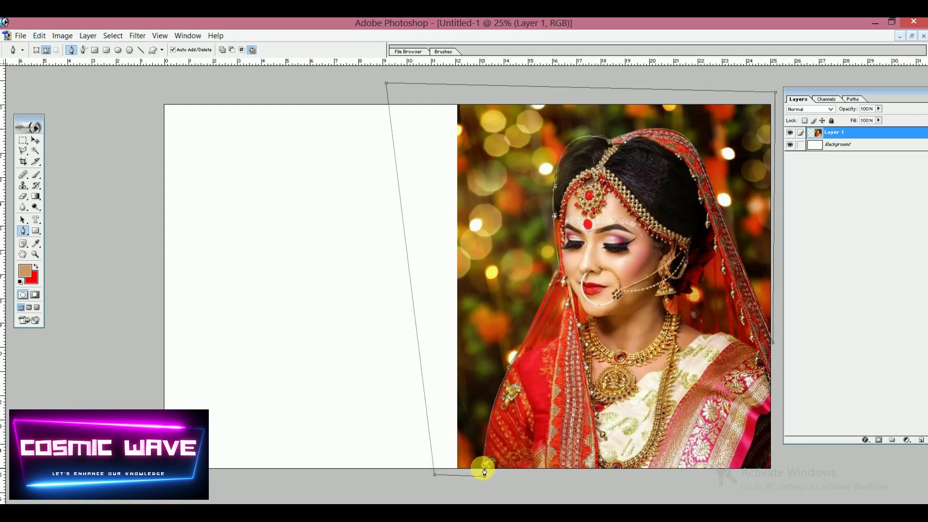
pyautogui.moveTo(485, 472); pyautogui.dragTo(483, 480)
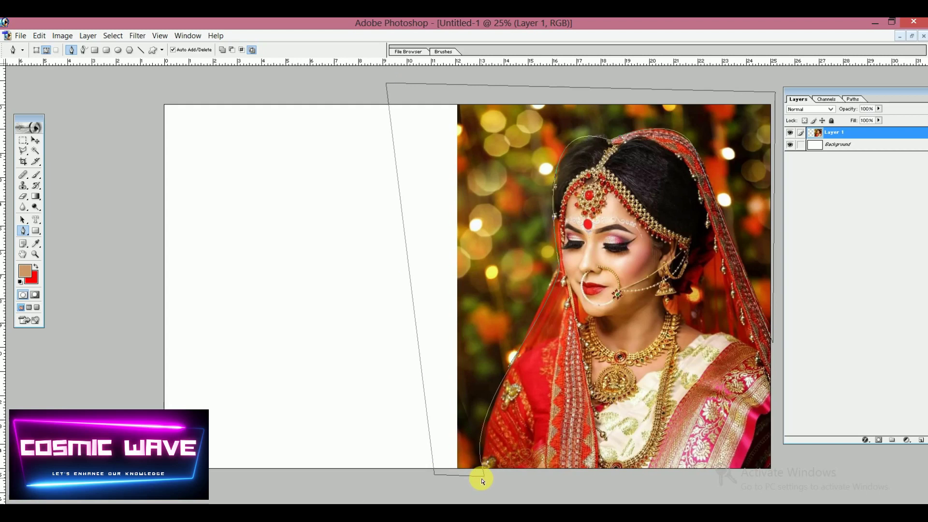
pyautogui.hotkey('ctrl', 'Return')
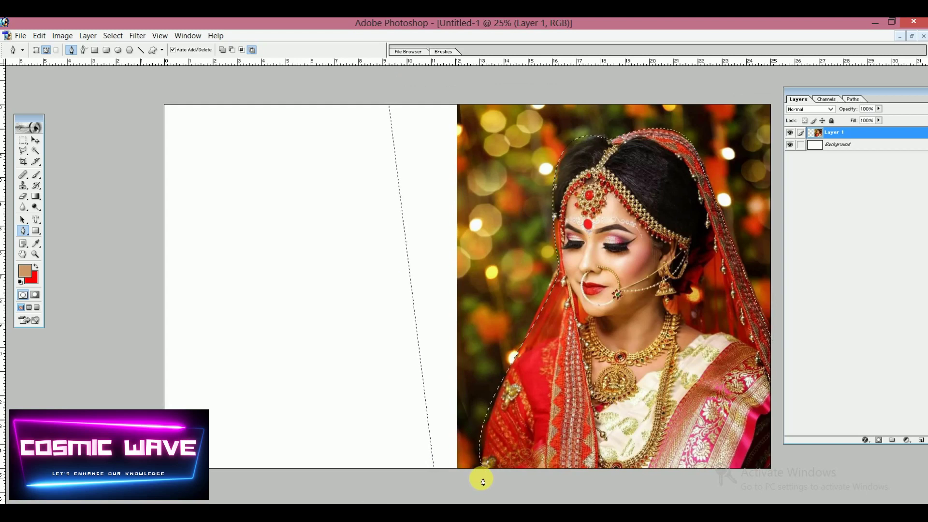
# Step: Switch to the Eraser tool and enlarge its brush to 1200 px
pyautogui.click(23, 197)
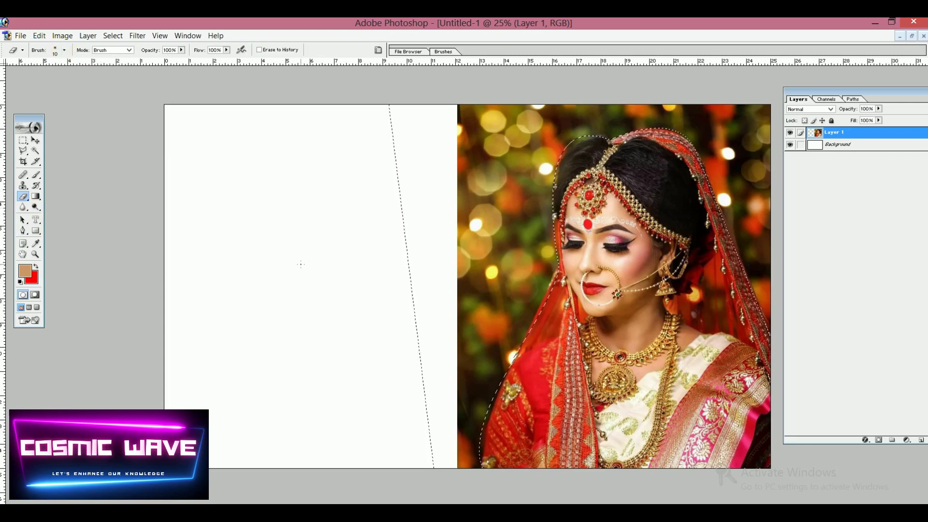
pyautogui.press(']')
pyautogui.press(']')
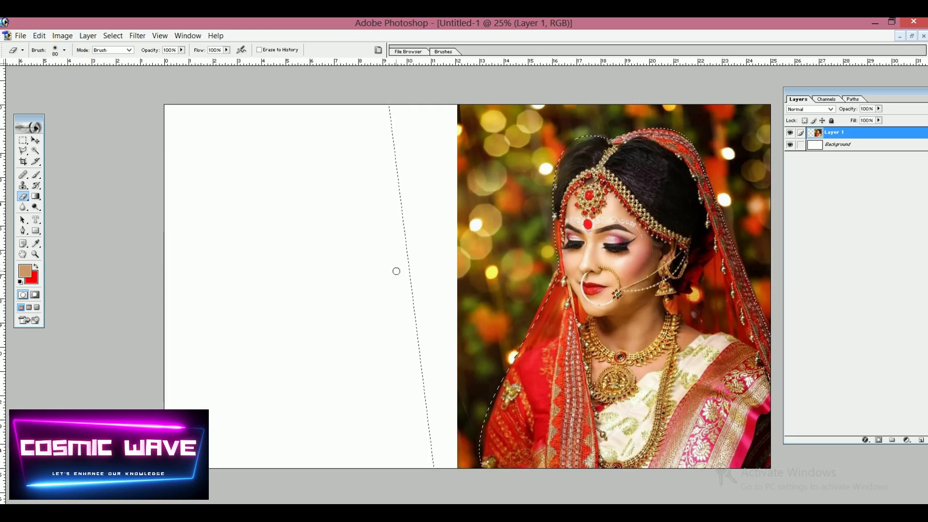
pyautogui.press(']')
pyautogui.press(']')
pyautogui.press(']')
pyautogui.press(']')
pyautogui.press(']')
pyautogui.press(']')
pyautogui.press(']')
pyautogui.press(']')
pyautogui.press(']')
pyautogui.press(']')
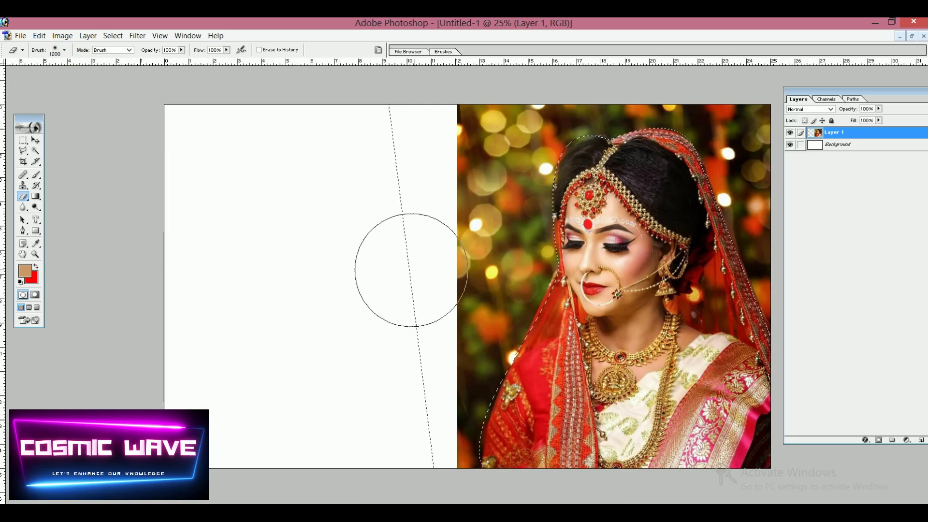
# Step: Reduce the eraser's brush diameter to 184 px and try to enter another diameter
pyautogui.click(65, 51)
pyautogui.moveTo(101, 75); pyautogui.dragTo(57, 76)
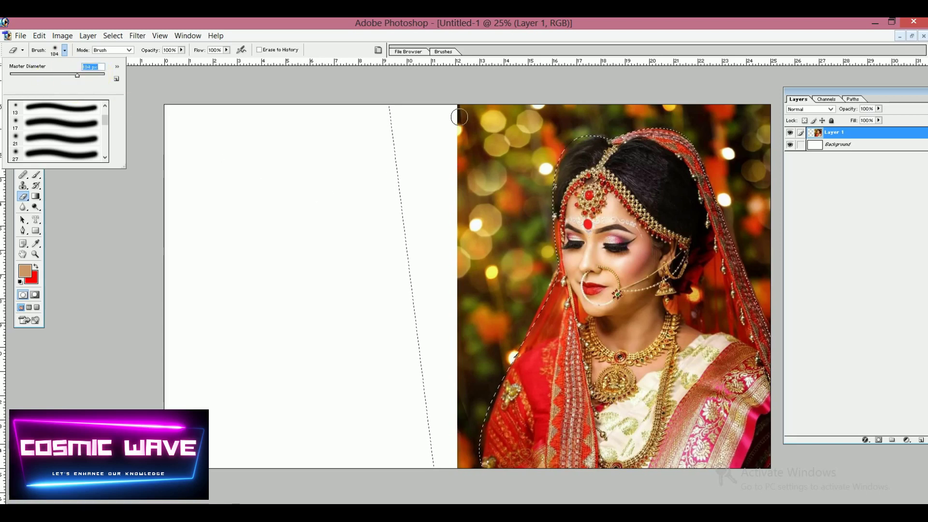
pyautogui.write('11')
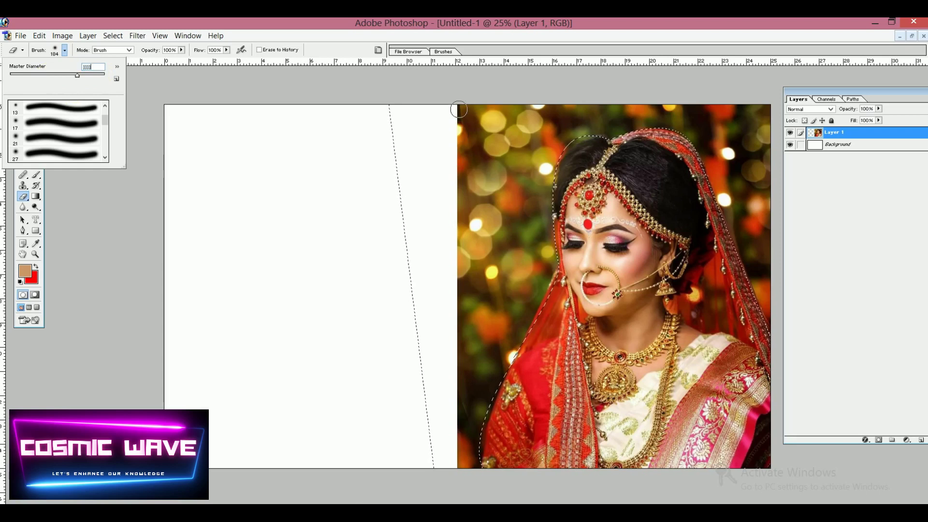
pyautogui.write('184')
pyautogui.click(471, 152)
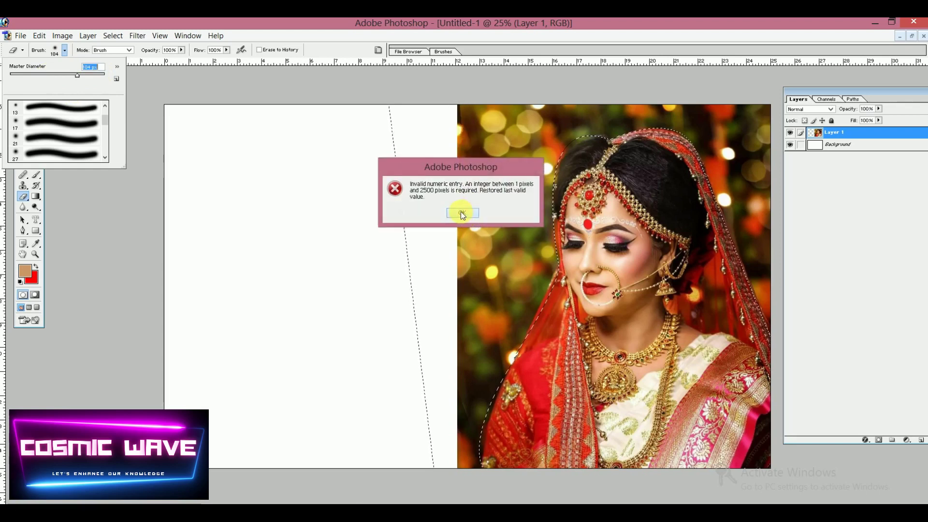
pyautogui.click(461, 208)
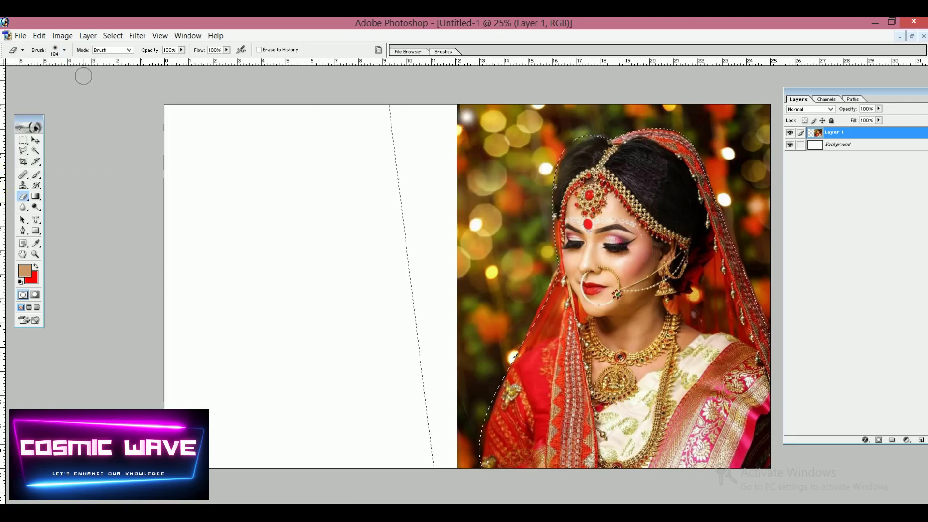
# Step: Erase the selected background around the bride with a 455 px brush and clear the selection
pyautogui.click(64, 50)
pyautogui.click(92, 75)
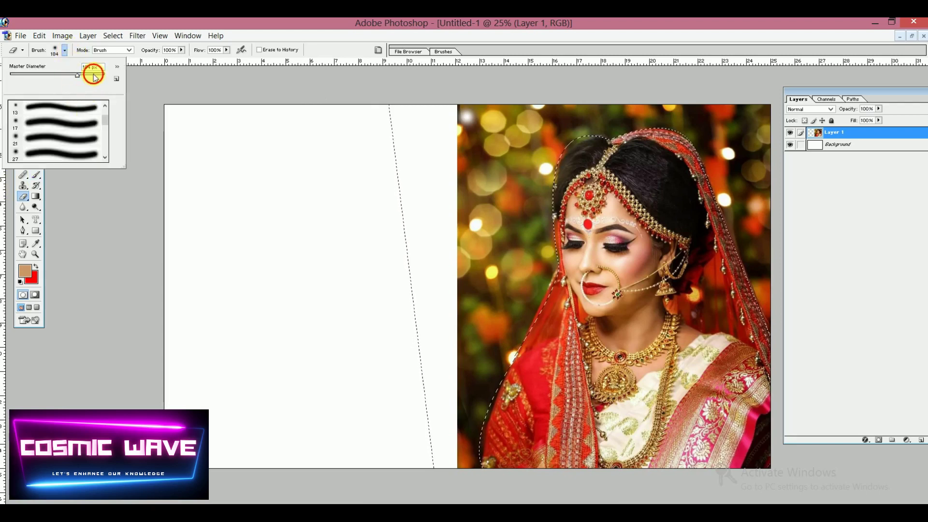
pyautogui.moveTo(463, 132)
pyautogui.mouseDown()
pyautogui.moveTo(465, 300)
pyautogui.moveTo(440, 447)
pyautogui.moveTo(464, 477)
pyautogui.moveTo(474, 174)
pyautogui.moveTo(455, 90)
pyautogui.moveTo(553, 93)
pyautogui.moveTo(486, 405)
pyautogui.moveTo(551, 296)
pyautogui.moveTo(555, 198)
pyautogui.moveTo(543, 128)
pyautogui.moveTo(528, 260)
pyautogui.moveTo(507, 82)
pyautogui.mouseUp()
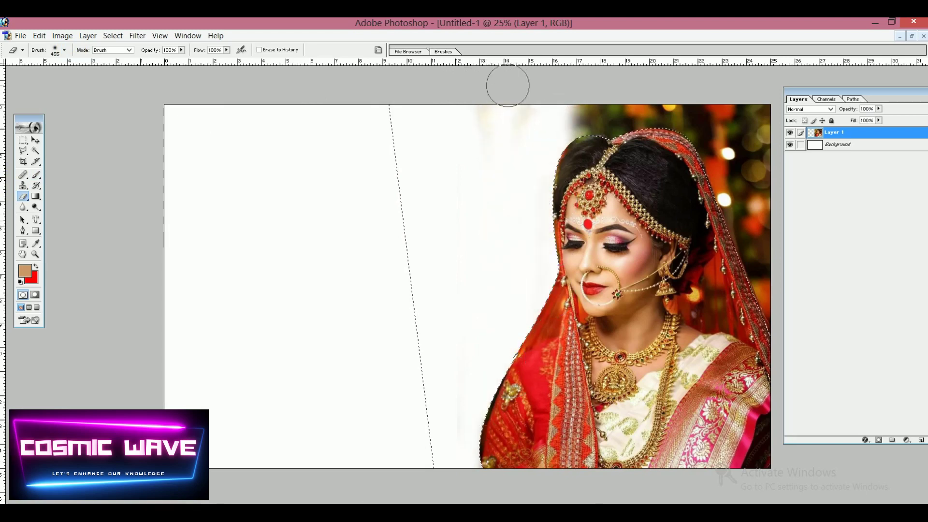
pyautogui.moveTo(506, 135)
pyautogui.mouseDown()
pyautogui.moveTo(519, 111)
pyautogui.moveTo(748, 138)
pyautogui.moveTo(772, 198)
pyautogui.moveTo(769, 294)
pyautogui.moveTo(731, 182)
pyautogui.moveTo(609, 119)
pyautogui.moveTo(675, 105)
pyautogui.moveTo(754, 111)
pyautogui.moveTo(779, 195)
pyautogui.moveTo(770, 296)
pyautogui.moveTo(723, 184)
pyautogui.moveTo(735, 151)
pyautogui.moveTo(763, 271)
pyautogui.moveTo(752, 100)
pyautogui.mouseUp()
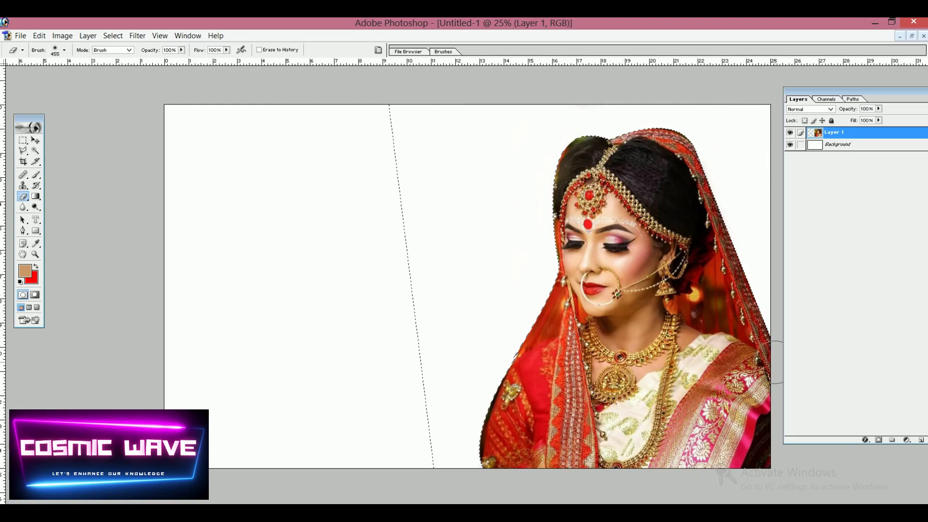
pyautogui.click(22, 140)
pyautogui.click(84, 151)
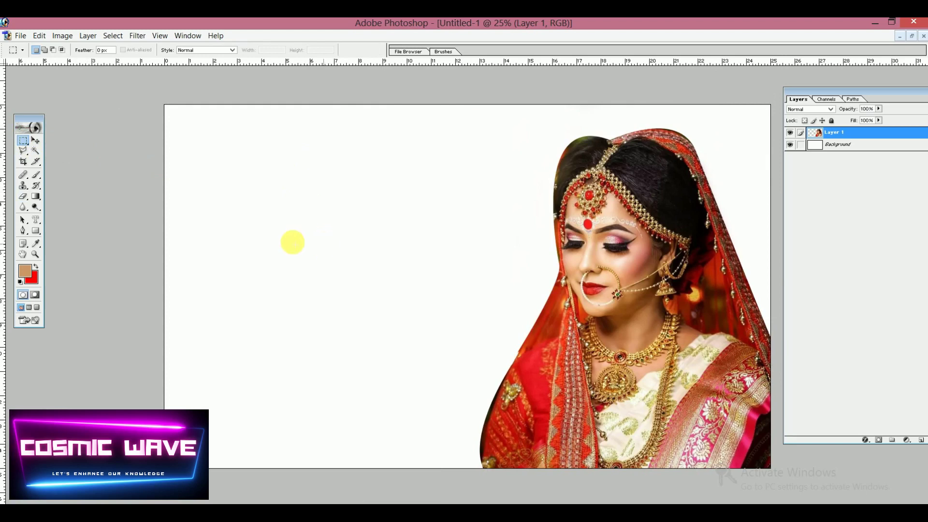
# Step: Duplicate the bride cutout and place the copy in the canvas's left half, beside the original
pyautogui.click(35, 140)
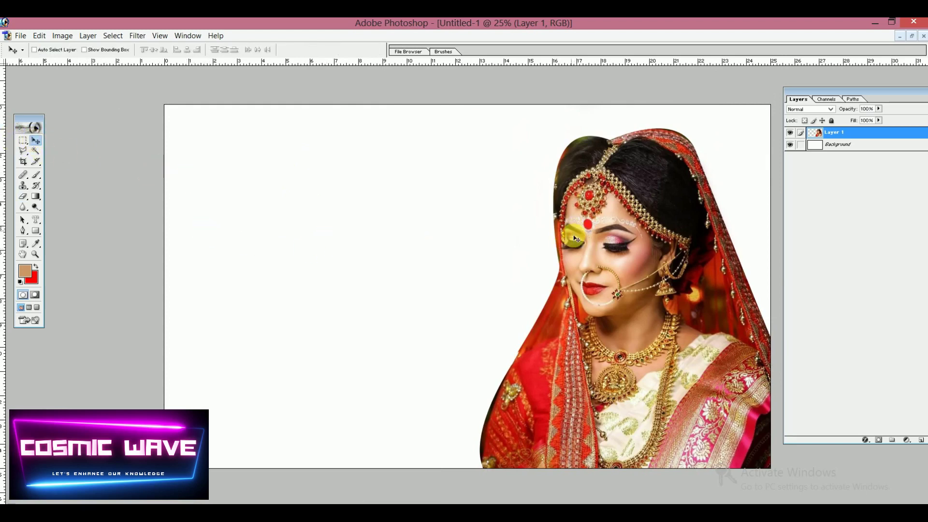
pyautogui.moveTo(600, 237); pyautogui.dragTo(317, 250)
pyautogui.hotkey('ctrl', 'j')
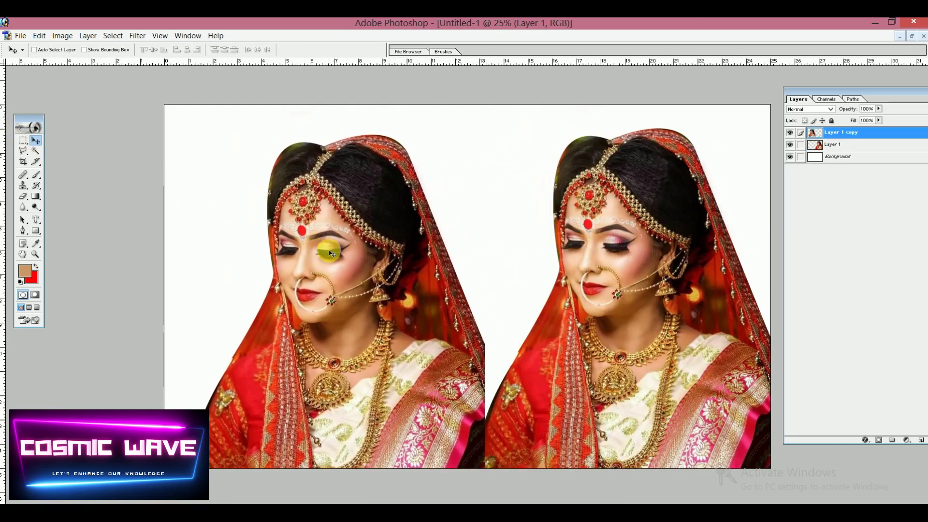
# Step: Flip the bride copy horizontally, shift it right until its sleeve meets the original's, and apply the transformation
pyautogui.hotkey('ctrl', 't')
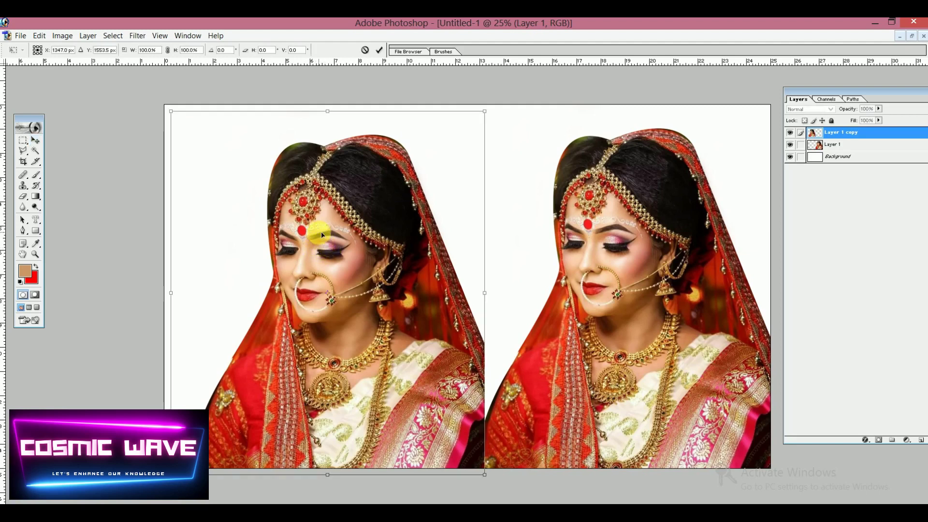
pyautogui.rightClick(321, 231)
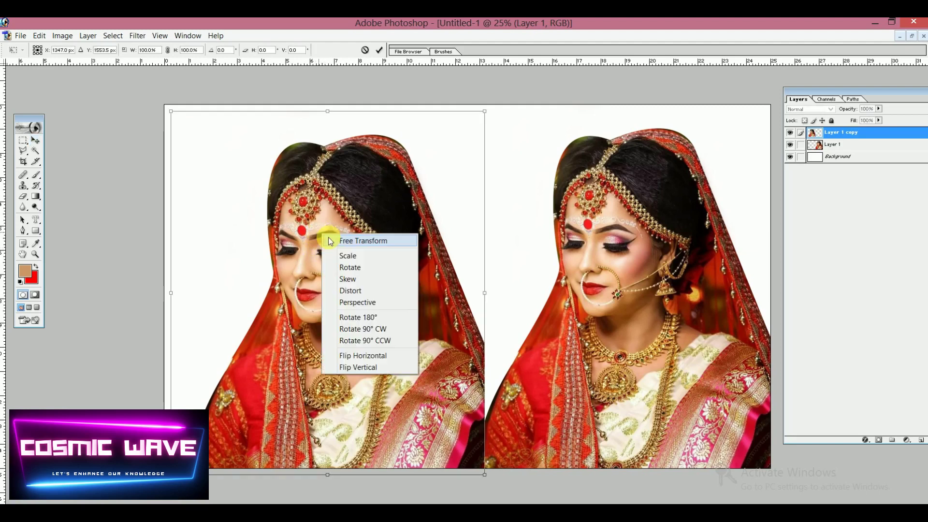
pyautogui.click(358, 357)
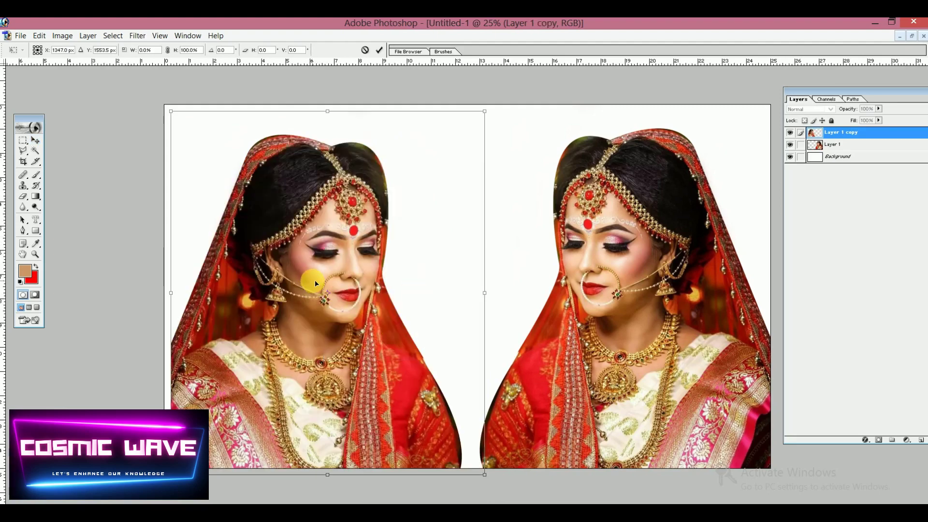
pyautogui.moveTo(314, 280); pyautogui.dragTo(367, 280)
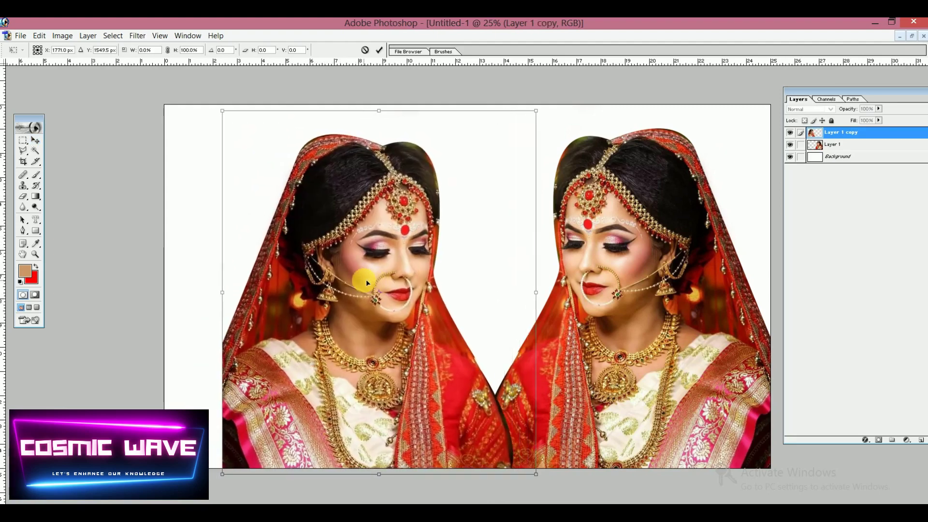
pyautogui.press('Return')
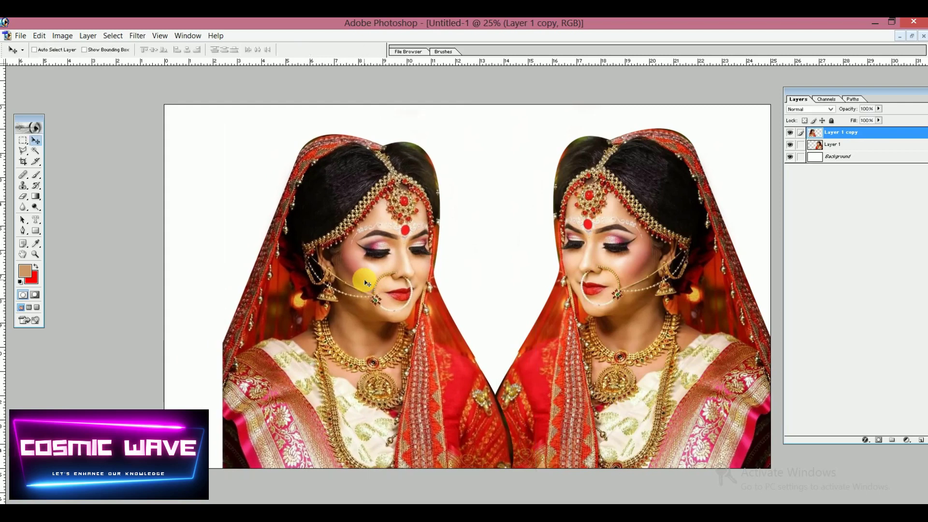
# Step: Crop away the empty strip left of the mirrored bride, keeping the rest of the canvas
pyautogui.press('c')
pyautogui.moveTo(224, 107)
pyautogui.mouseDown()
pyautogui.moveTo(300, 379)
pyautogui.moveTo(483, 493)
pyautogui.moveTo(784, 494)
pyautogui.mouseUp()
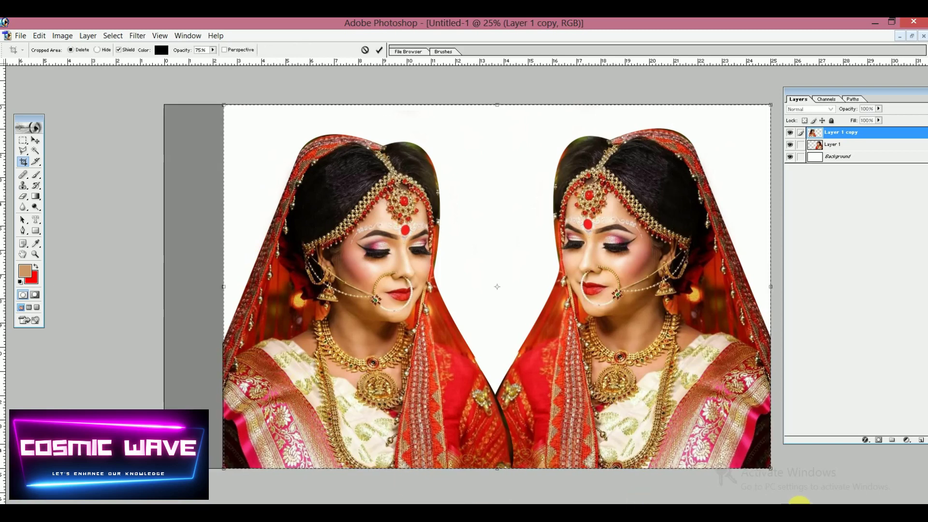
pyautogui.press('Return')
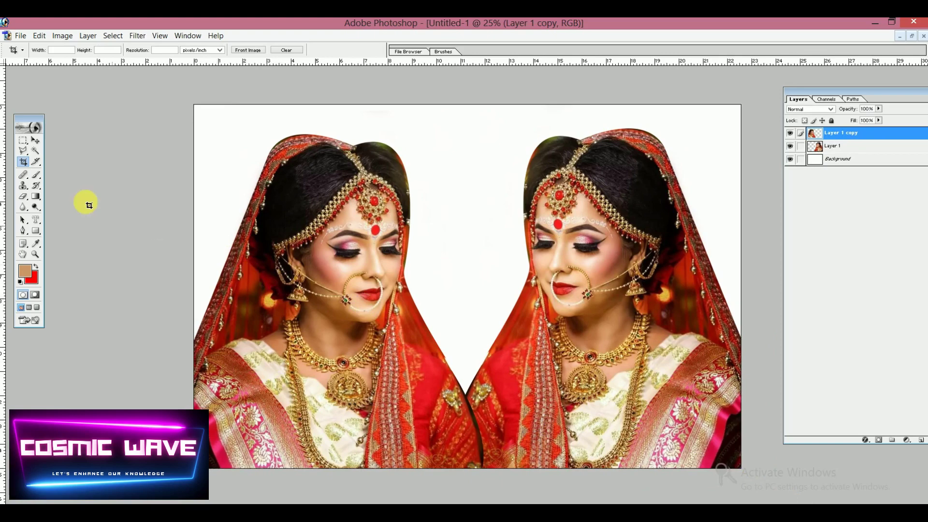
# Step: Copy the original Indian Bride5.jpg photo into the composition's upper-left corner and maximize the composition's window
pyautogui.click(912, 36)
pyautogui.click(149, 242)
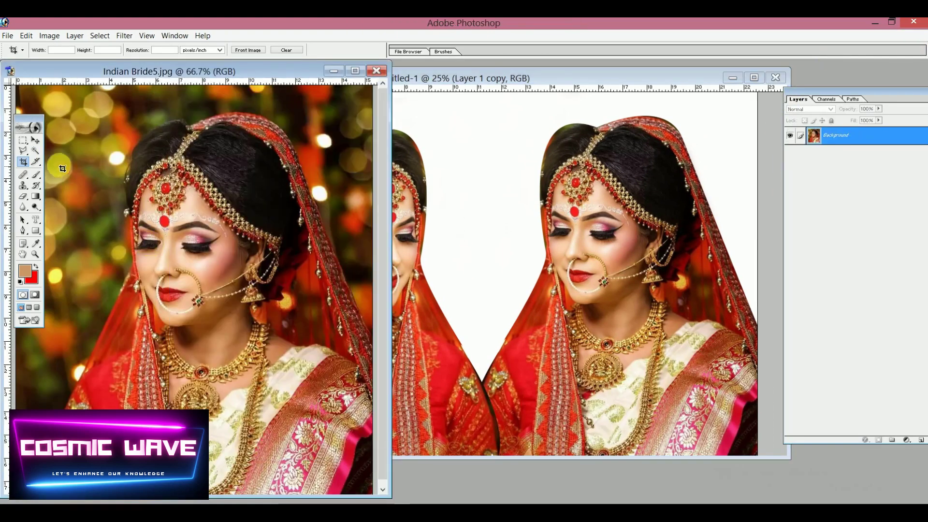
pyautogui.click(35, 140)
pyautogui.moveTo(161, 255); pyautogui.dragTo(270, 154)
pyautogui.doubleClick(298, 76)
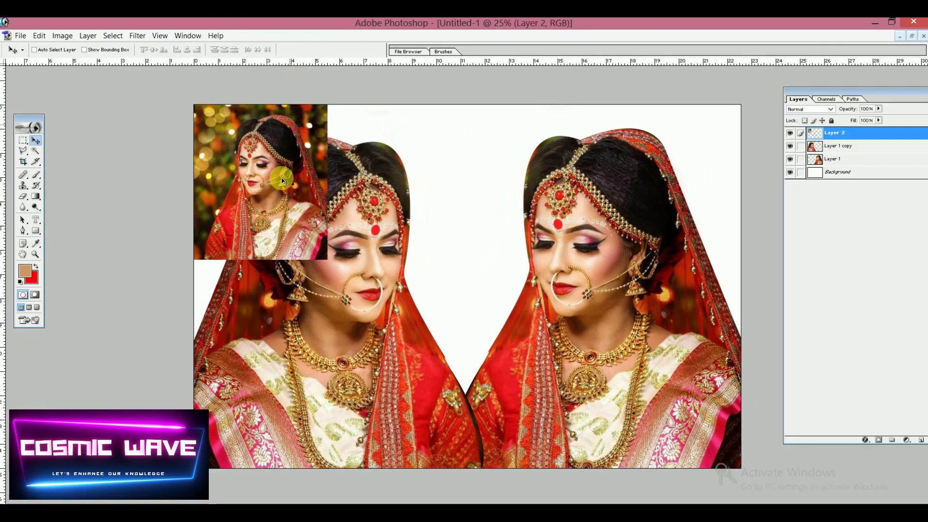
# Step: Stretch the newly added photo past the canvas edges so it covers the whole canvas, and apply the transformation
pyautogui.hotkey('ctrl', 't')
pyautogui.moveTo(327, 261); pyautogui.dragTo(754, 496)
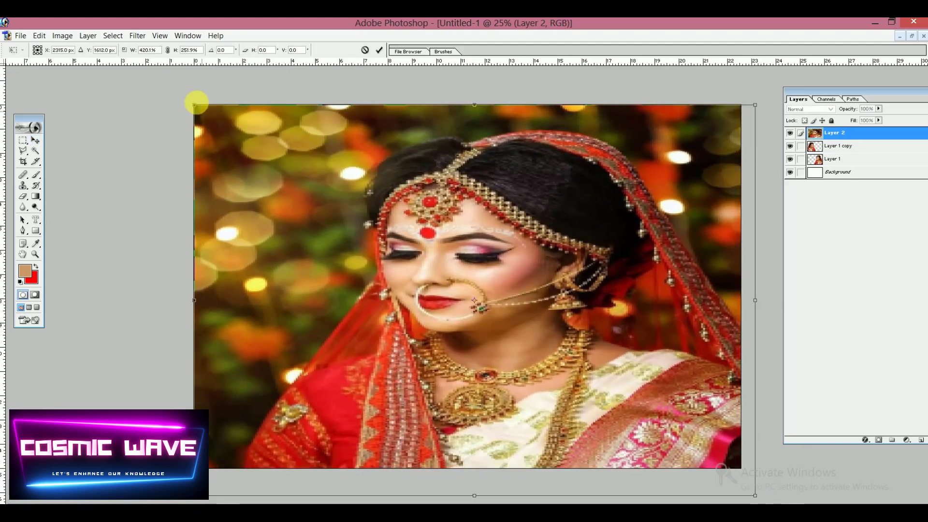
pyautogui.moveTo(193, 103); pyautogui.dragTo(166, 96)
pyautogui.press('Return')
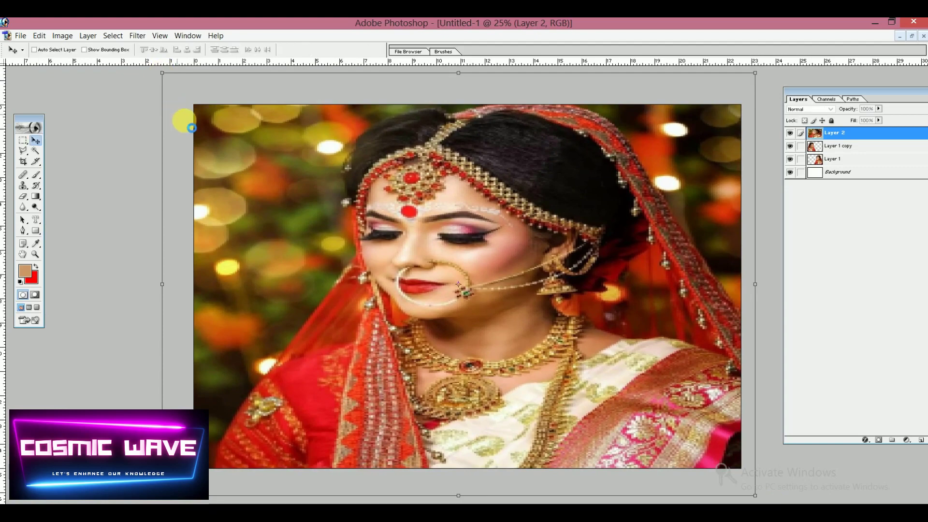
# Step: Apply a Gaussian Blur with a radius of 44 pixels to the stretched photo on Layer 2
pyautogui.click(134, 35)
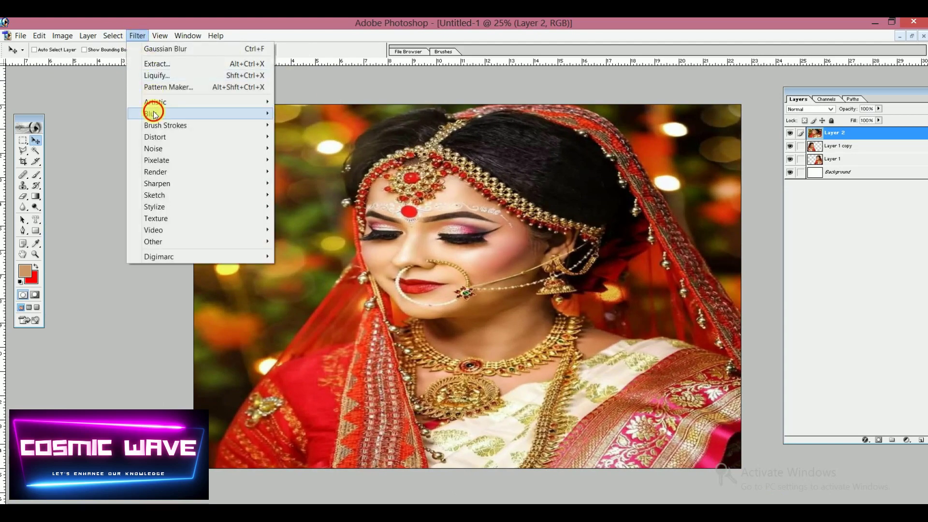
pyautogui.moveTo(152, 113)
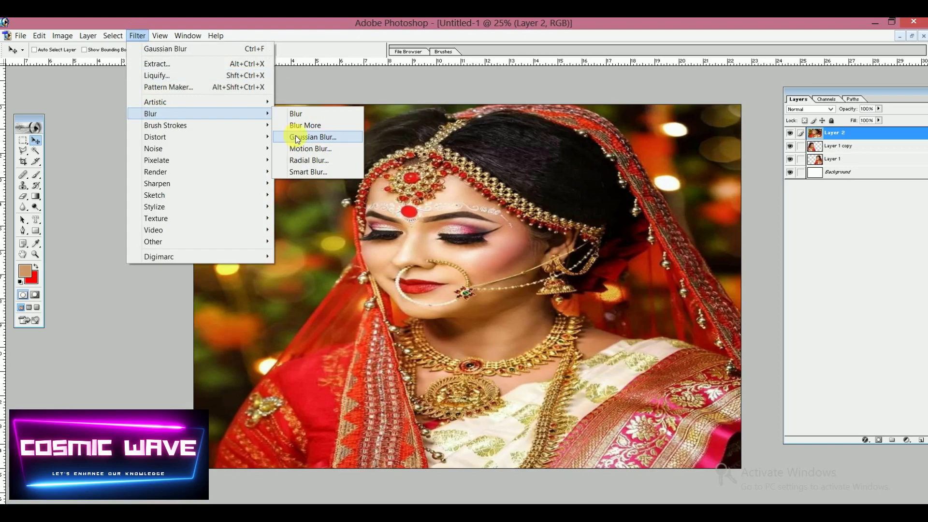
pyautogui.click(296, 139)
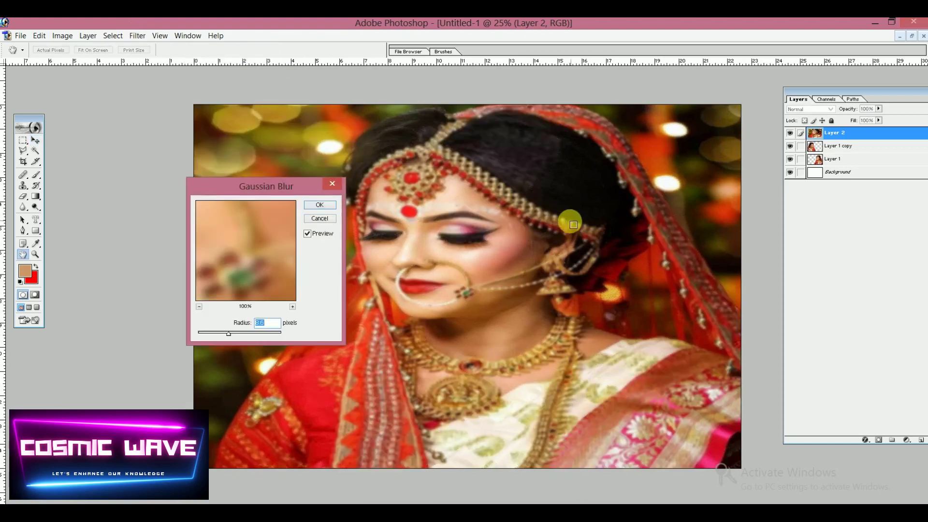
pyautogui.click(247, 333)
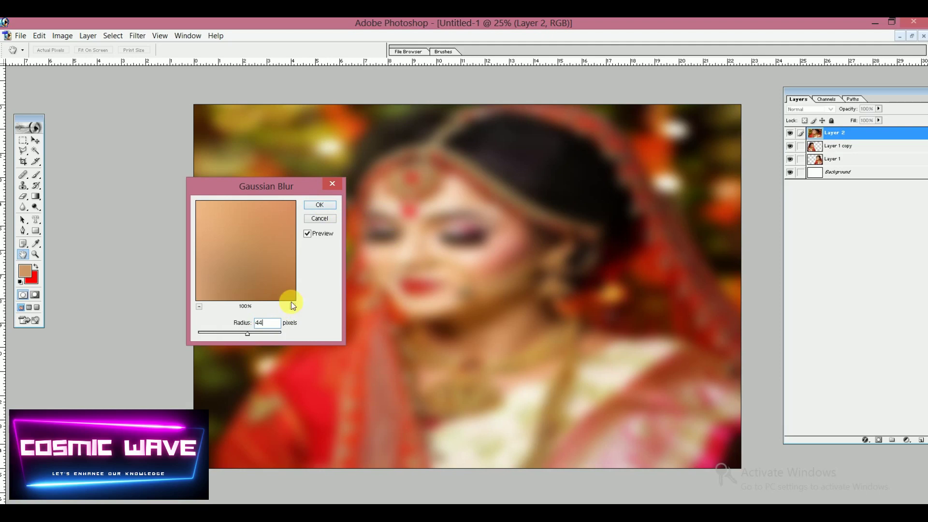
pyautogui.click(321, 205)
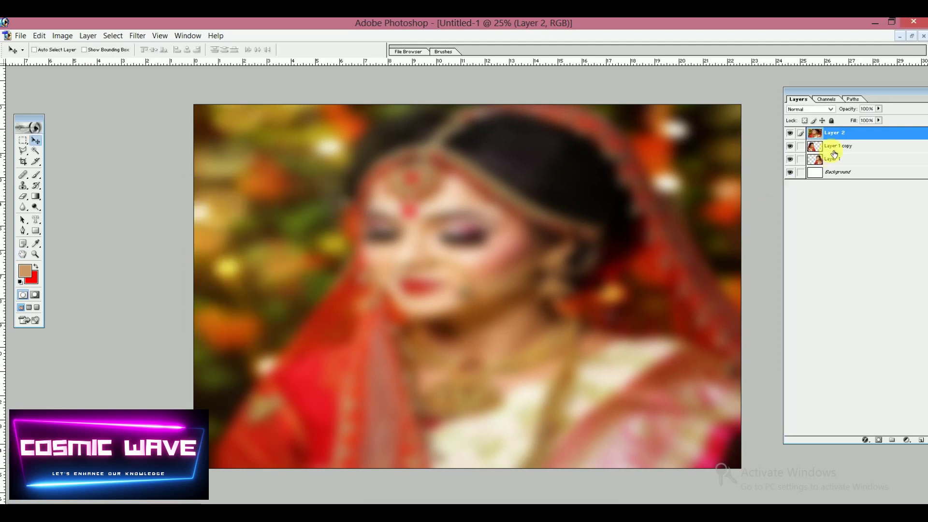
# Step: Place the blurred Layer 2 beneath both bride cutouts and move Layer 1 above Layer 1 copy
pyautogui.moveTo(835, 132)
pyautogui.mouseDown()
pyautogui.moveTo(832, 151)
pyautogui.moveTo(833, 140)
pyautogui.mouseUp()
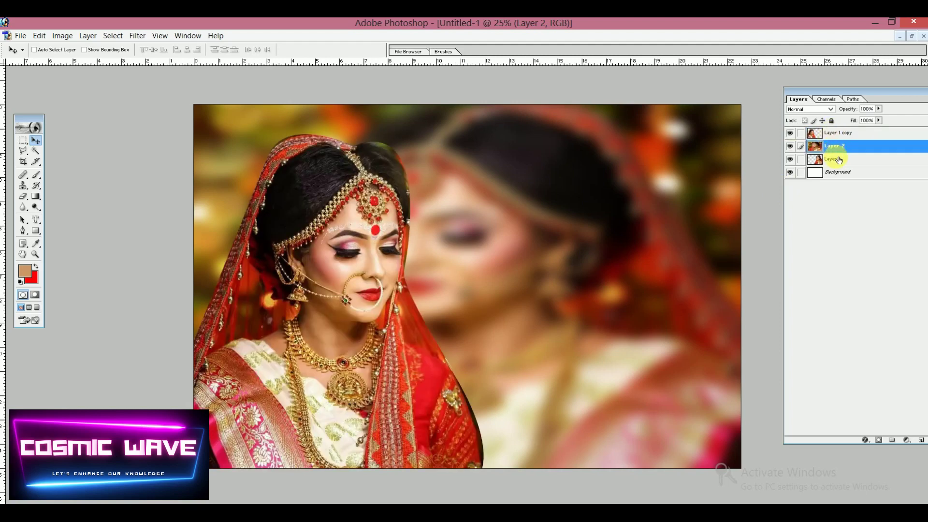
pyautogui.moveTo(839, 160); pyautogui.dragTo(840, 143)
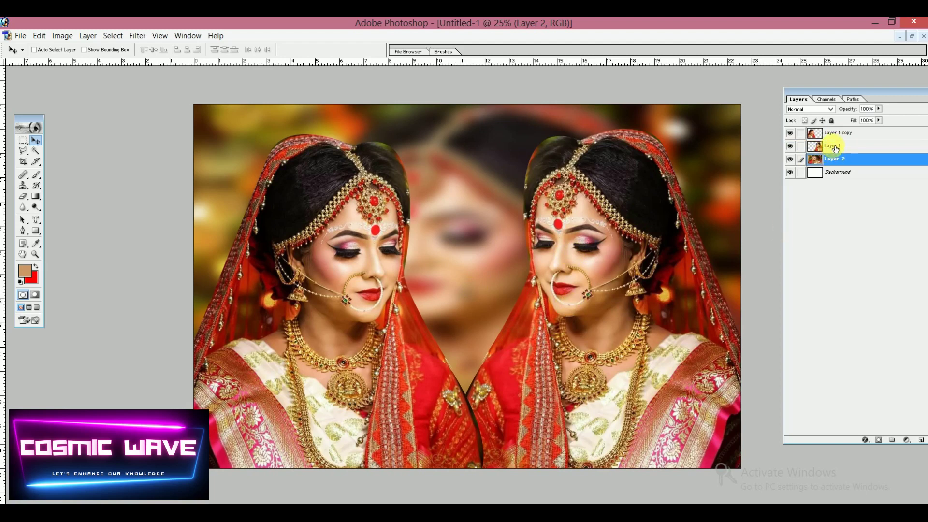
pyautogui.click(839, 160)
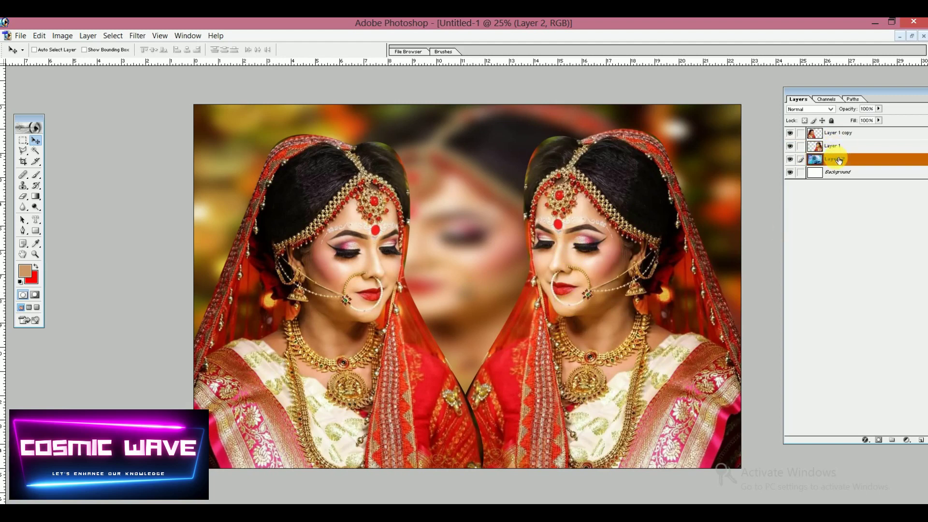
pyautogui.moveTo(839, 161); pyautogui.dragTo(836, 141)
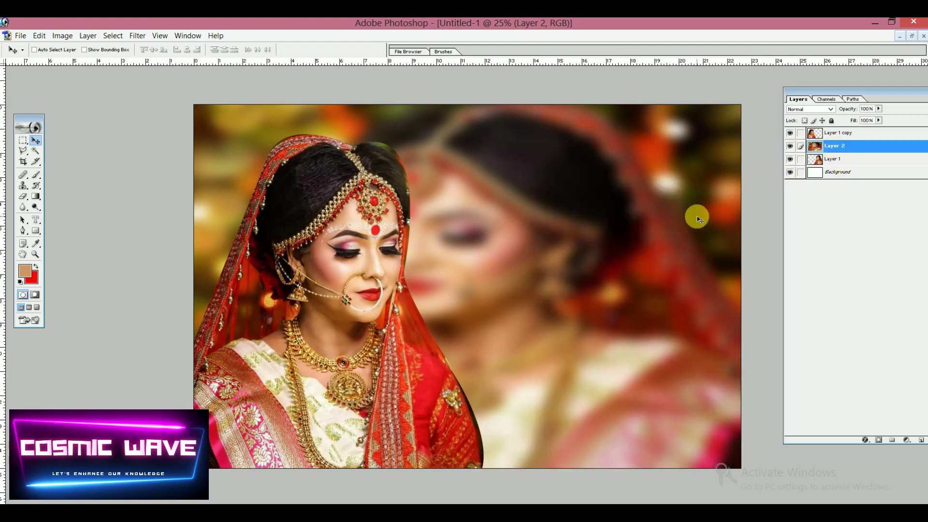
pyautogui.hotkey('ctrl', '[')
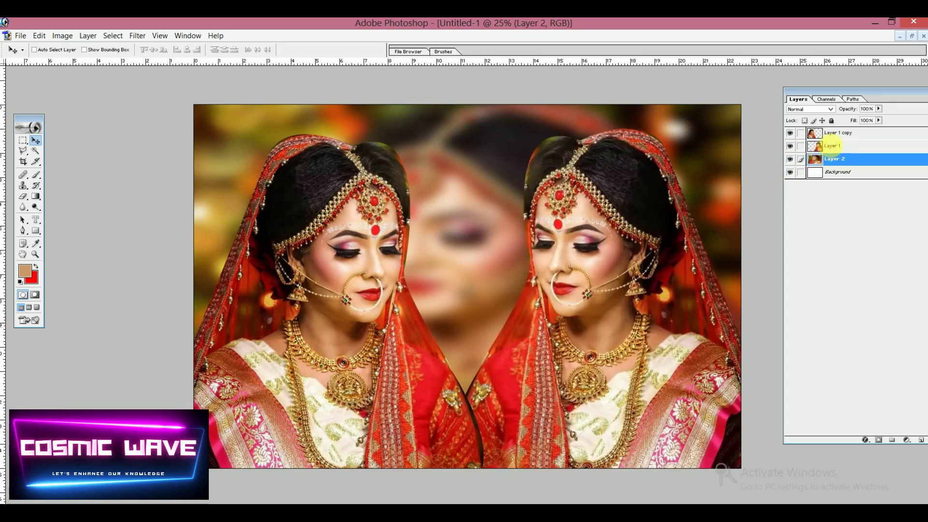
pyautogui.moveTo(830, 147)
pyautogui.mouseDown()
pyautogui.moveTo(832, 132)
pyautogui.moveTo(833, 140)
pyautogui.mouseUp()
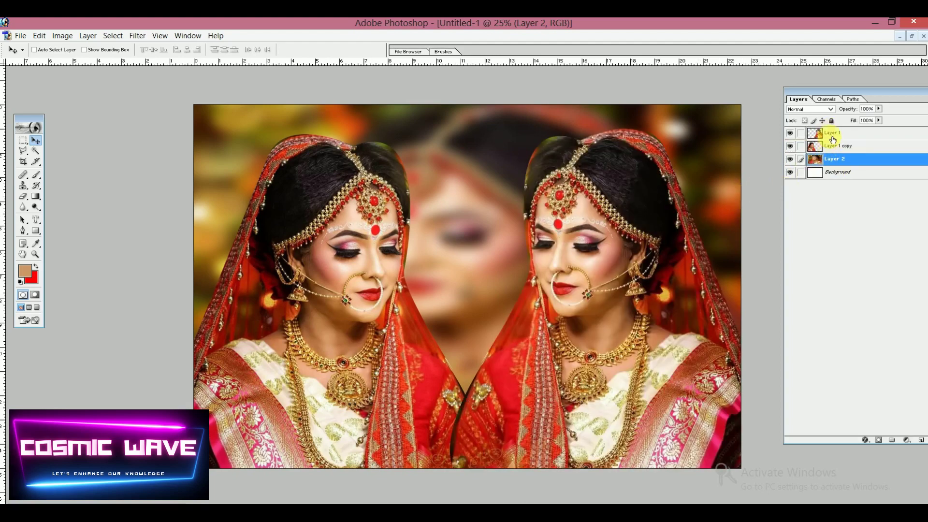
# Step: Make Layer 1 copy, which holds the left bride cutout, the active layer
pyautogui.rightClick(340, 273)
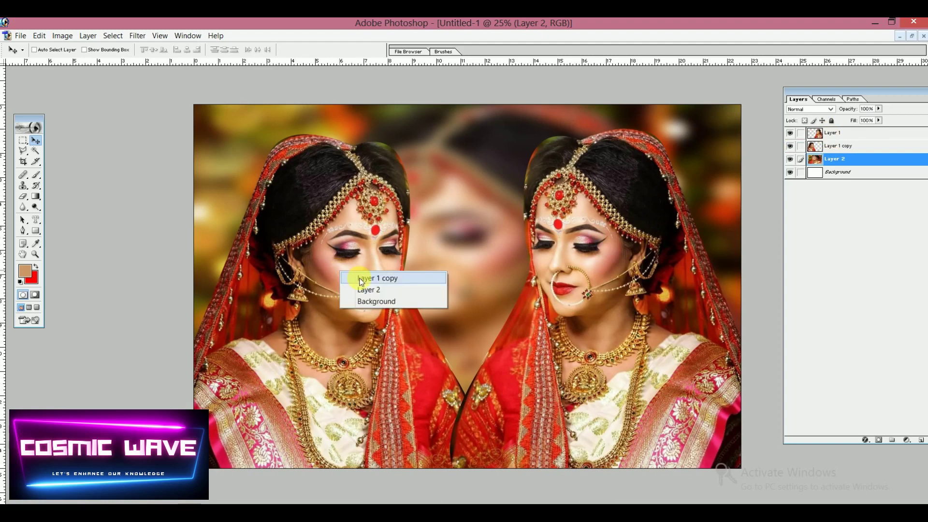
pyautogui.click(371, 281)
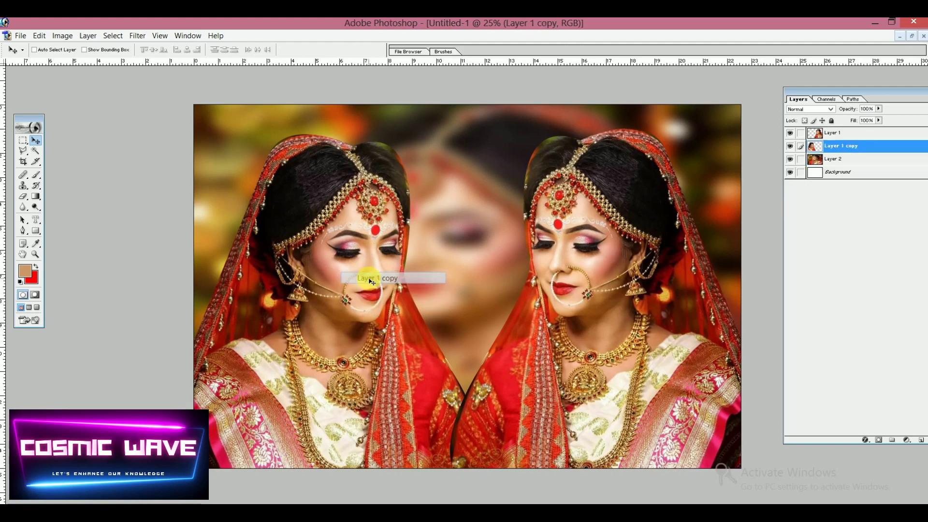
pyautogui.click(66, 37)
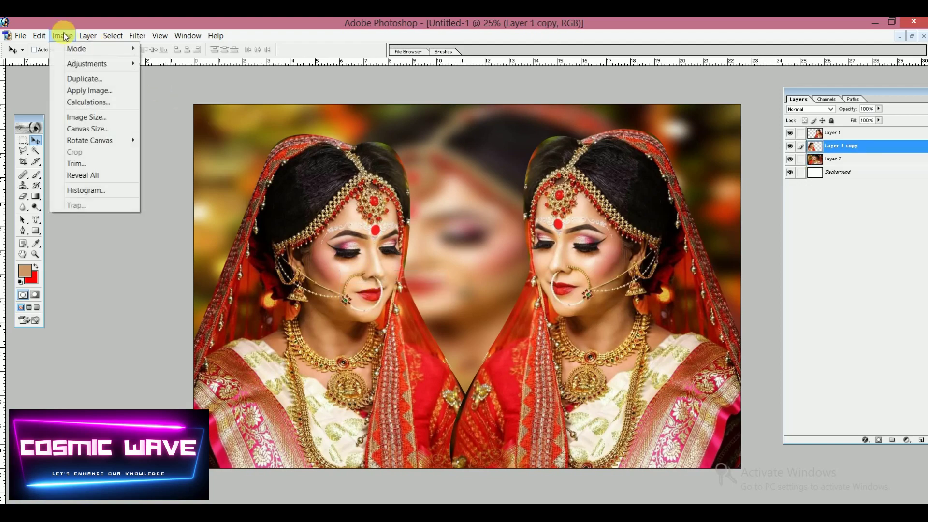
pyautogui.moveTo(77, 65)
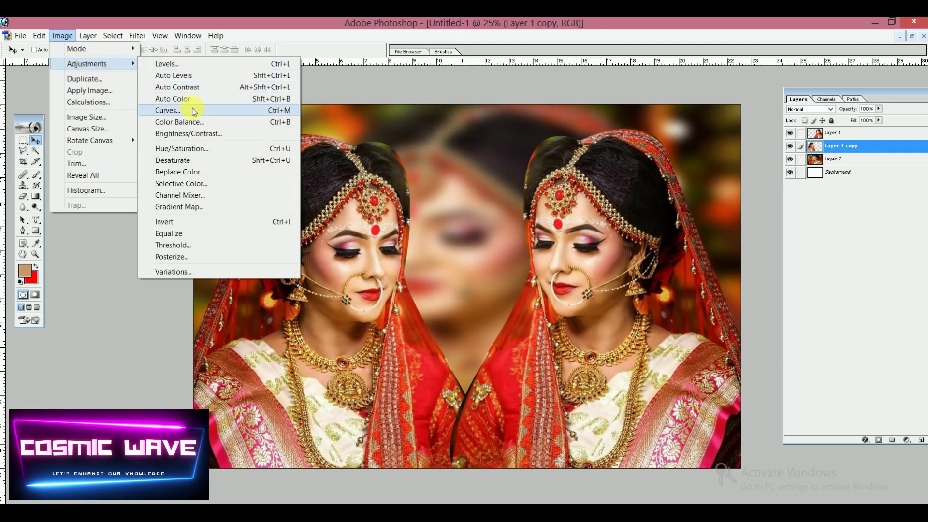
pyautogui.click(185, 164)
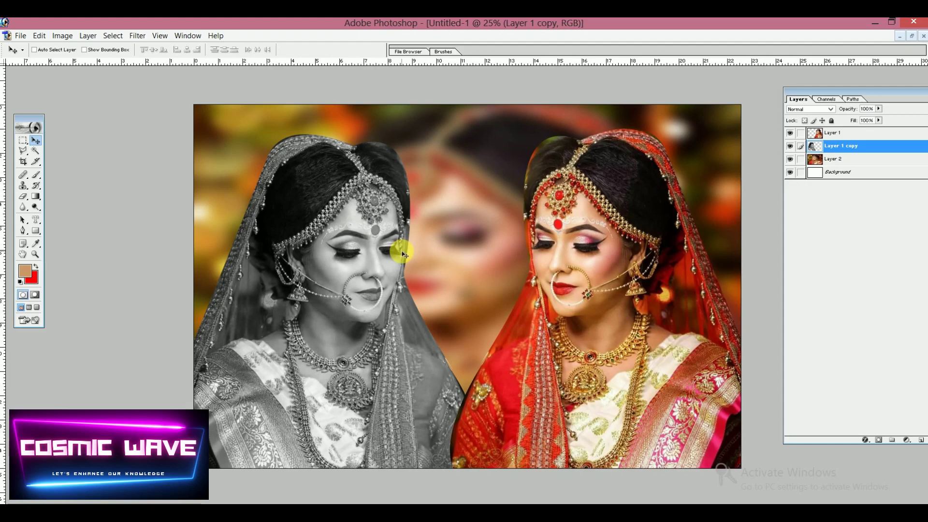
pyautogui.hotkey('ctrl', 'z')
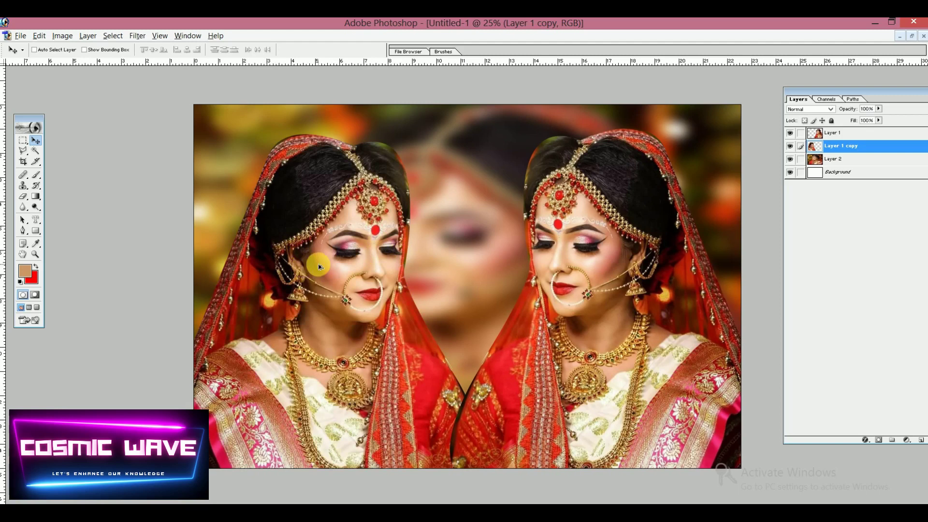
# Step: Duplicate the left bride cutout over itself and move the duplicate layer above Layer 1
pyautogui.moveTo(327, 267)
pyautogui.mouseDown()
pyautogui.moveTo(392, 269)
pyautogui.moveTo(317, 264)
pyautogui.mouseUp()
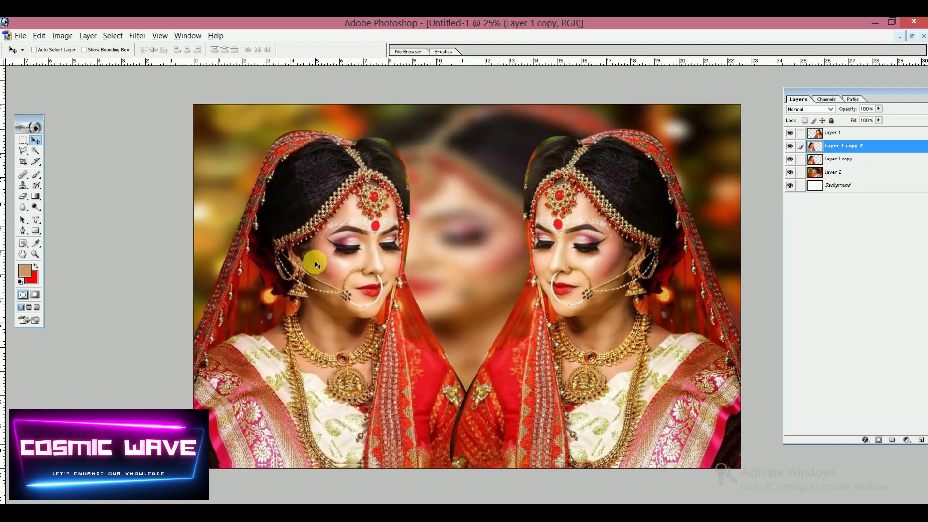
pyautogui.moveTo(315, 264); pyautogui.dragTo(315, 264)
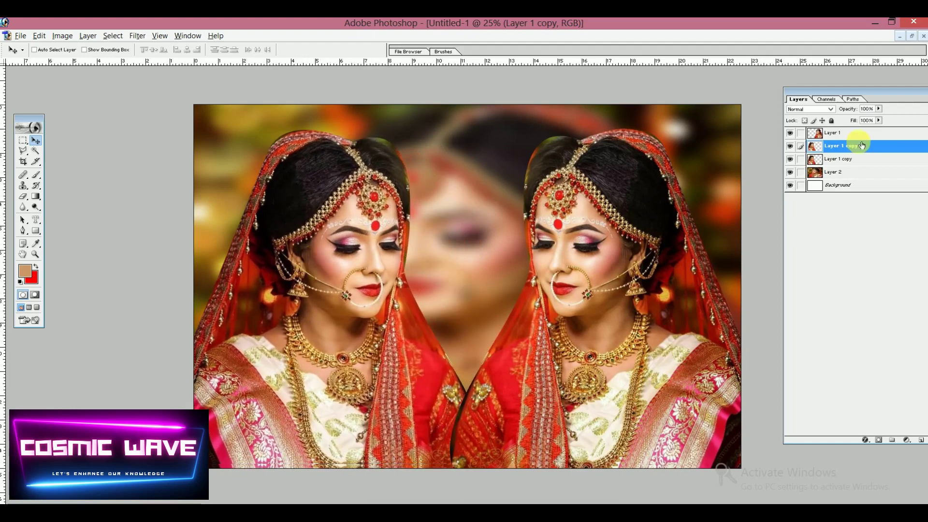
pyautogui.moveTo(857, 146); pyautogui.dragTo(854, 128)
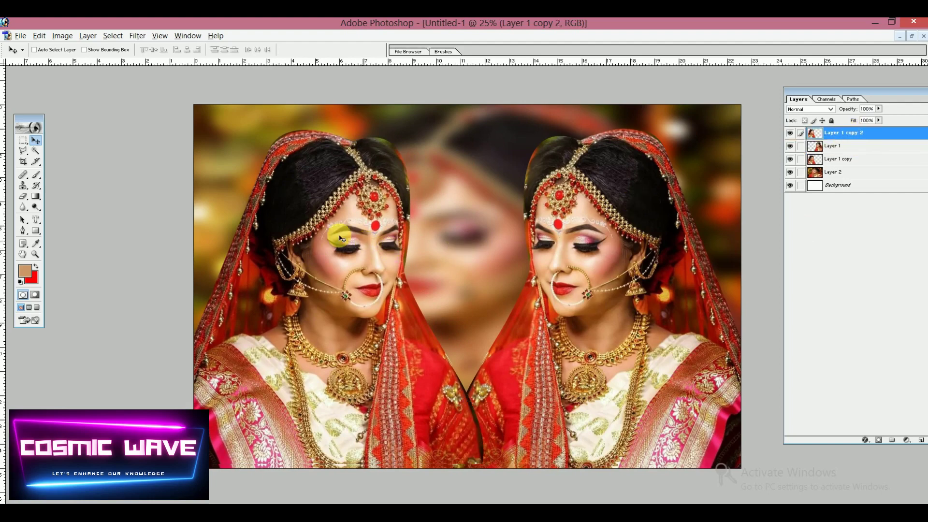
# Step: Desaturate the left bride's duplicate layer and align it over the colored cutout beneath
pyautogui.click(62, 37)
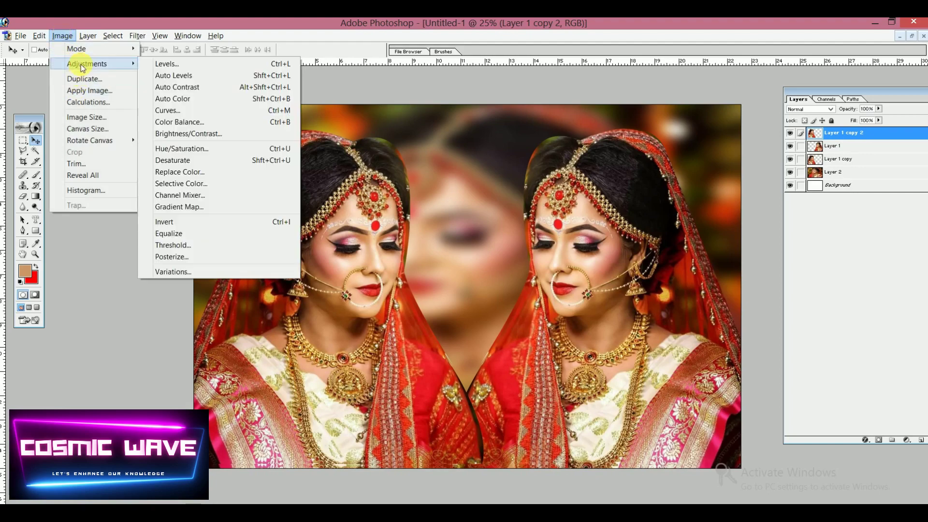
pyautogui.click(173, 160)
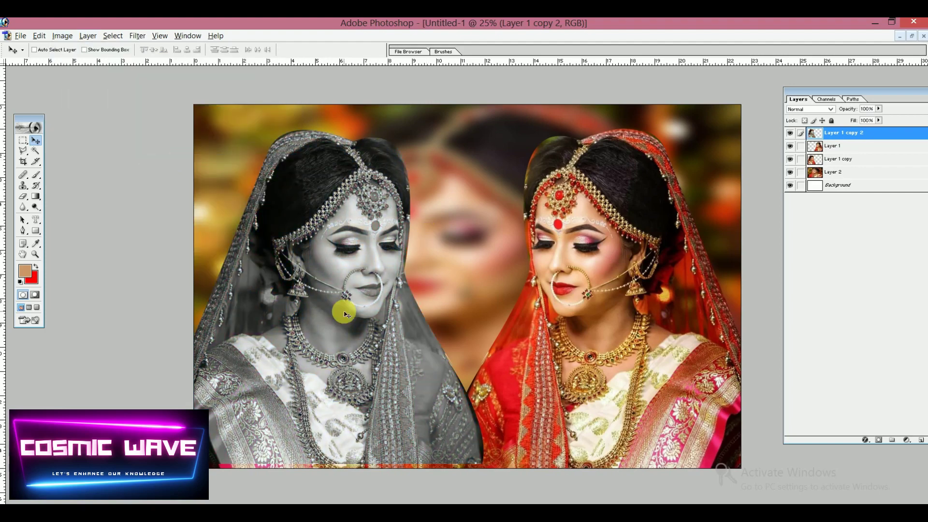
pyautogui.moveTo(344, 312); pyautogui.dragTo(348, 312)
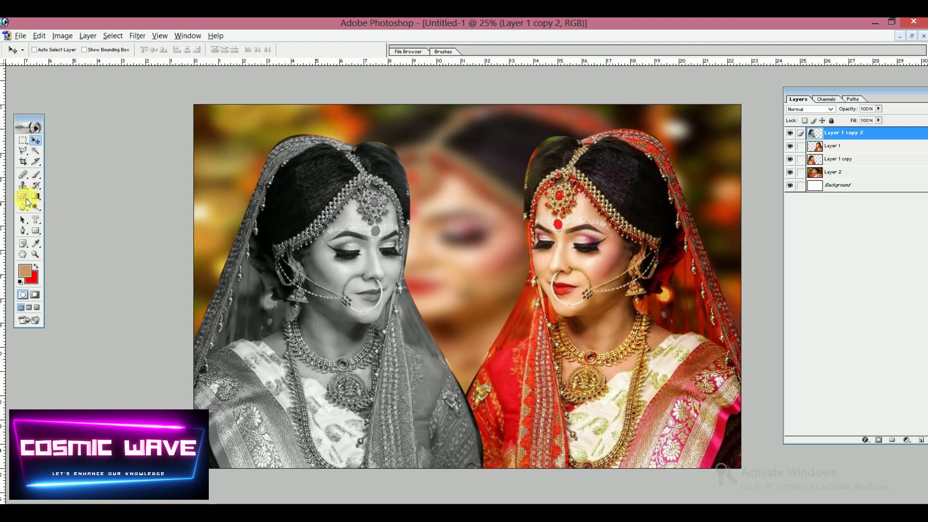
# Step: With the Eraser at brush size 100, erase the gray layer over the left bride's hair ornament, jeweled headband and forehead pendant to reveal their color
pyautogui.hotkey('ctrl', '+')
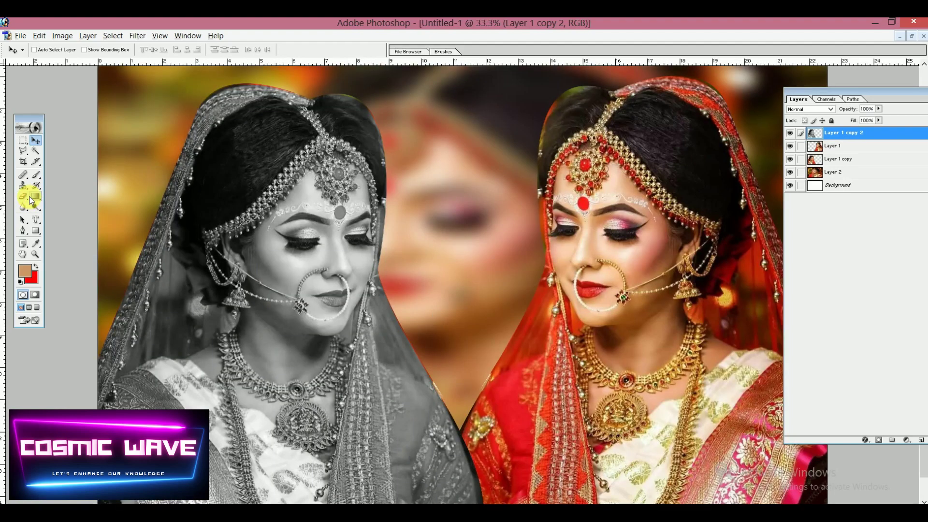
pyautogui.hotkey('ctrl', '+')
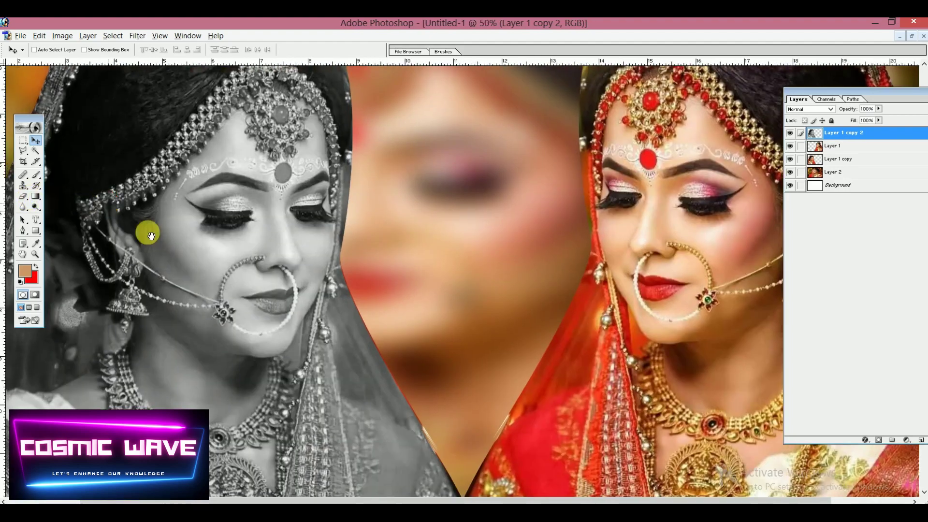
pyautogui.moveTo(145, 232); pyautogui.dragTo(278, 404)
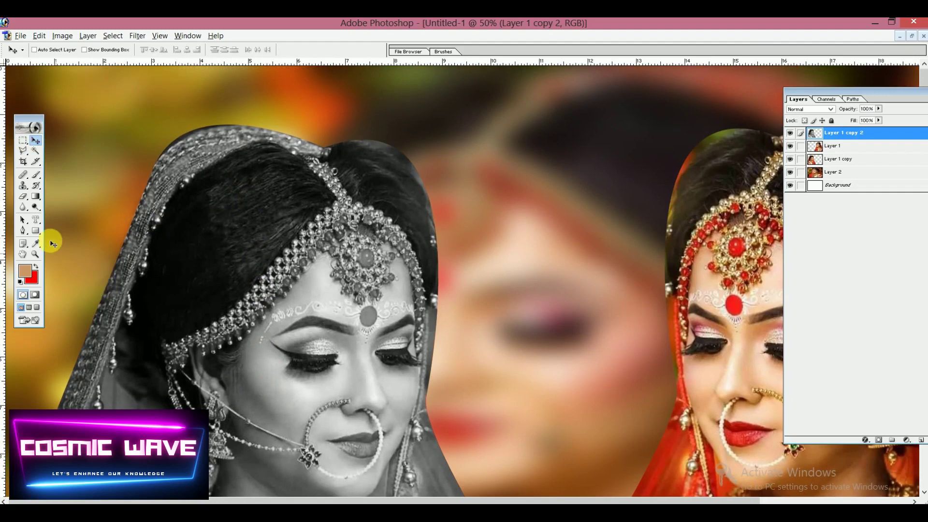
pyautogui.click(24, 198)
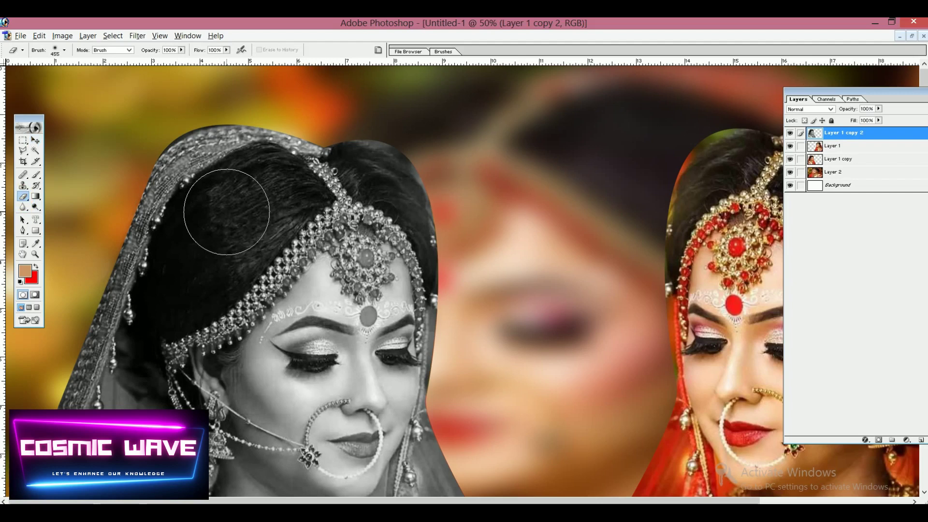
pyautogui.moveTo(225, 211); pyautogui.dragTo(308, 198)
pyautogui.press('[')
pyautogui.press('[')
pyautogui.press('[')
pyautogui.press('[')
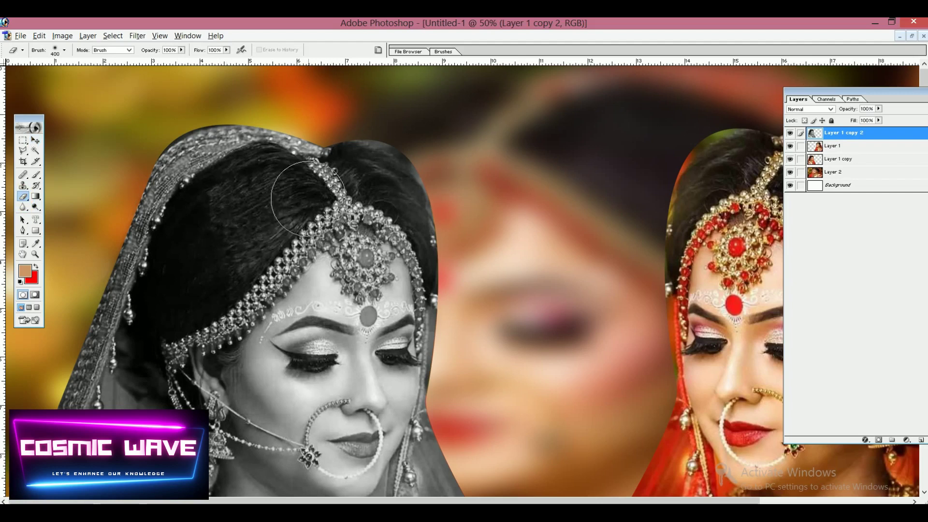
pyautogui.press('[')
pyautogui.press('[')
pyautogui.press('[')
pyautogui.press('[')
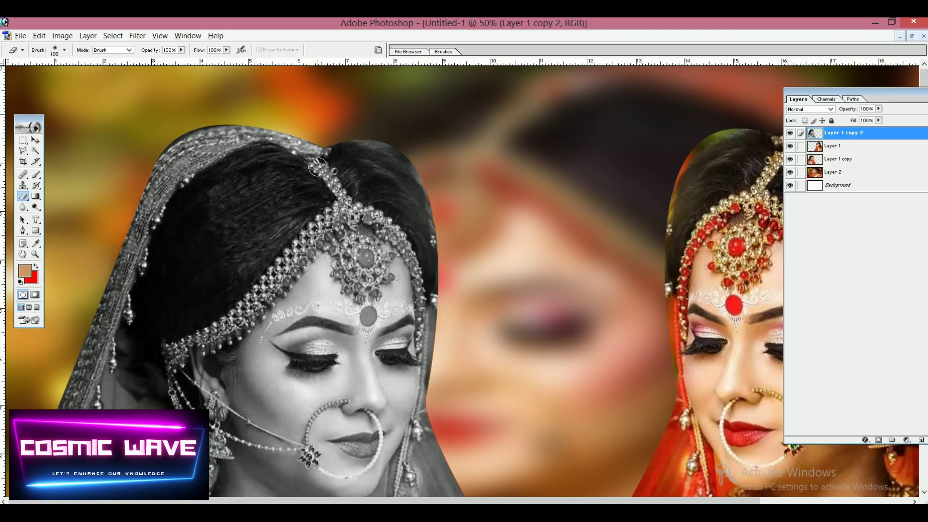
pyautogui.moveTo(316, 166)
pyautogui.mouseDown()
pyautogui.moveTo(340, 213)
pyautogui.moveTo(238, 318)
pyautogui.mouseUp()
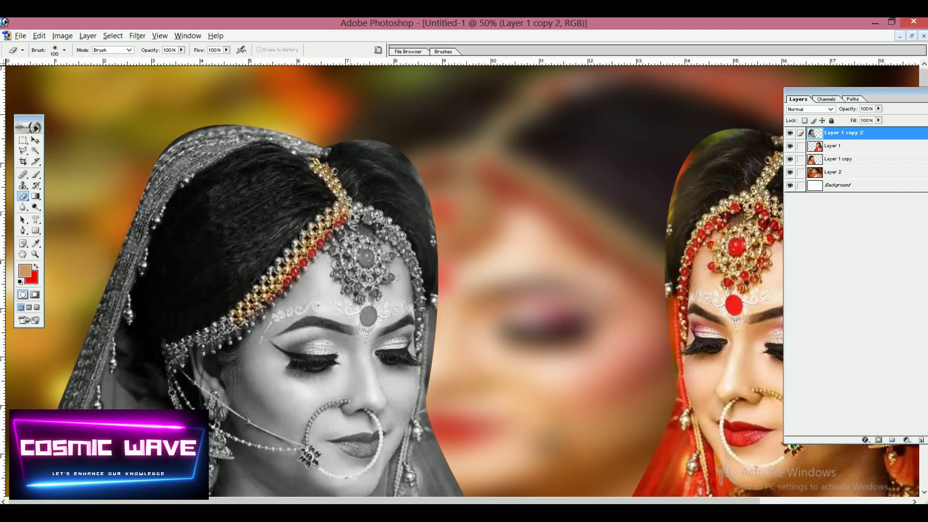
pyautogui.moveTo(352, 213)
pyautogui.mouseDown()
pyautogui.moveTo(389, 226)
pyautogui.moveTo(406, 266)
pyautogui.mouseUp()
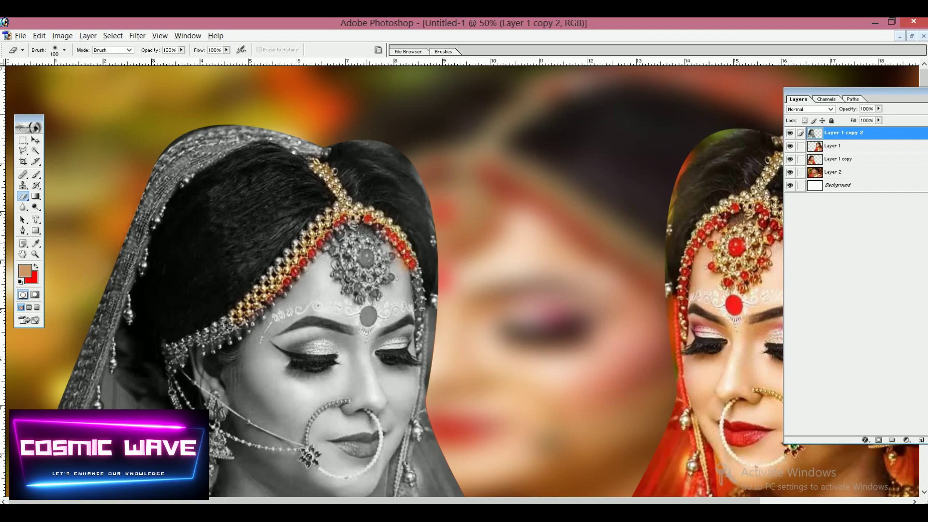
pyautogui.moveTo(355, 234)
pyautogui.mouseDown()
pyautogui.moveTo(352, 249)
pyautogui.moveTo(368, 269)
pyautogui.moveTo(333, 241)
pyautogui.moveTo(346, 285)
pyautogui.moveTo(379, 270)
pyautogui.moveTo(367, 282)
pyautogui.moveTo(370, 266)
pyautogui.mouseUp()
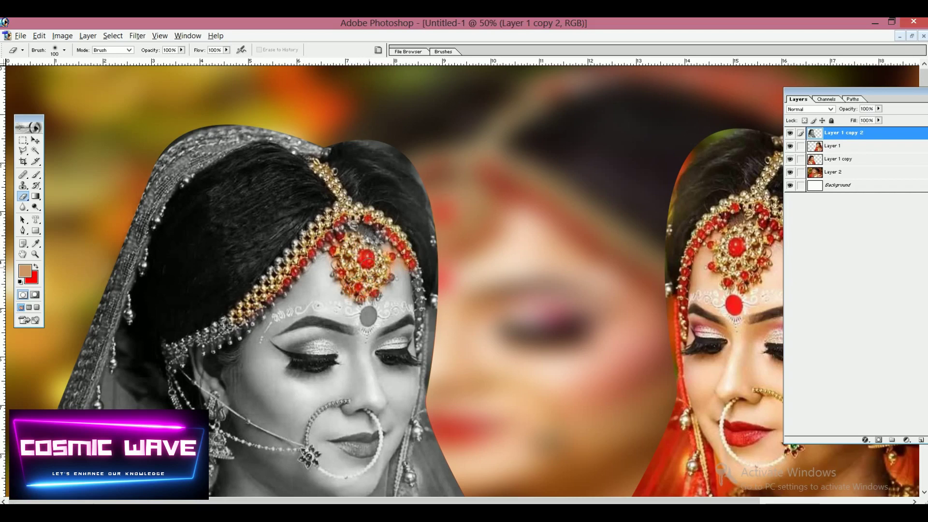
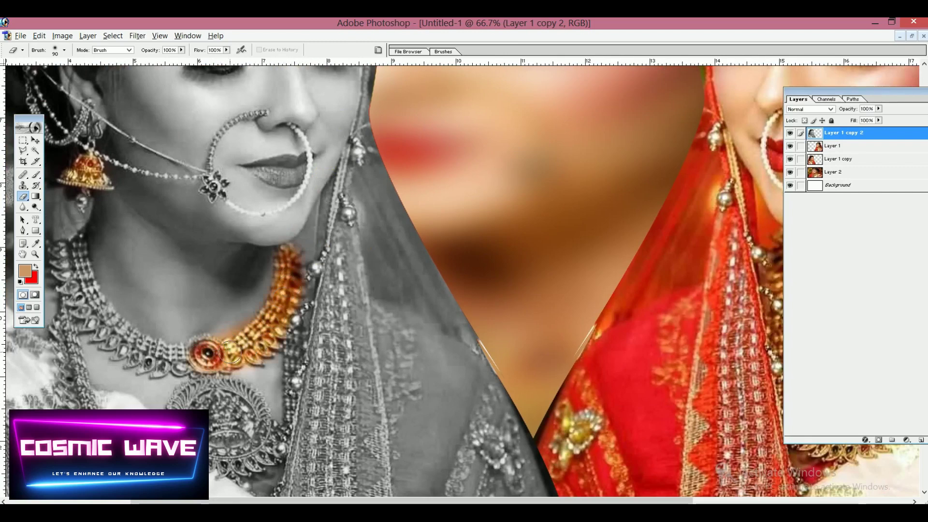
# Step: Erase the gray layer over the rest of the left bride's short necklace and its round pendant to reveal the gold color
pyautogui.moveTo(231, 352)
pyautogui.mouseDown()
pyautogui.moveTo(139, 350)
pyautogui.moveTo(111, 318)
pyautogui.moveTo(96, 269)
pyautogui.moveTo(68, 253)
pyautogui.moveTo(92, 322)
pyautogui.moveTo(178, 364)
pyautogui.moveTo(193, 379)
pyautogui.moveTo(174, 411)
pyautogui.moveTo(236, 462)
pyautogui.moveTo(261, 442)
pyautogui.moveTo(232, 389)
pyautogui.moveTo(211, 389)
pyautogui.moveTo(224, 408)
pyautogui.mouseUp()
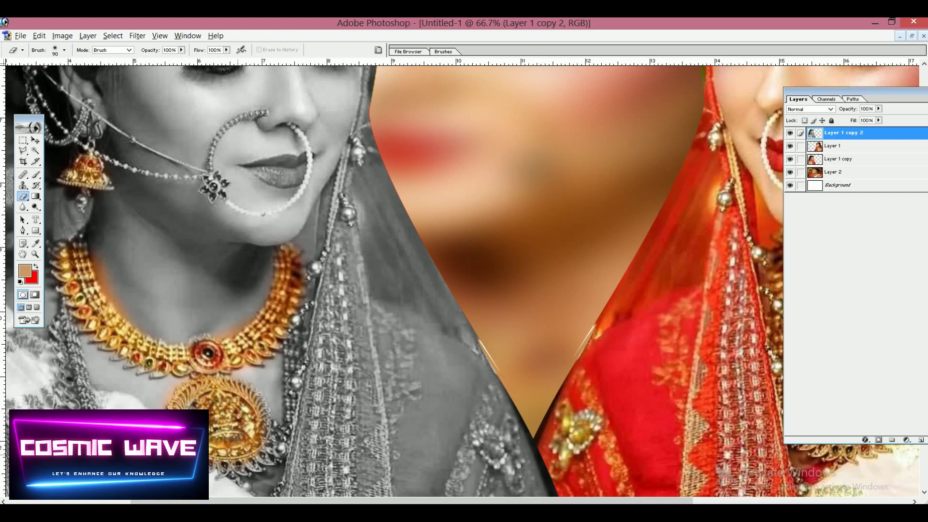
pyautogui.moveTo(259, 454); pyautogui.dragTo(268, 458)
pyautogui.moveTo(203, 424); pyautogui.dragTo(299, 391)
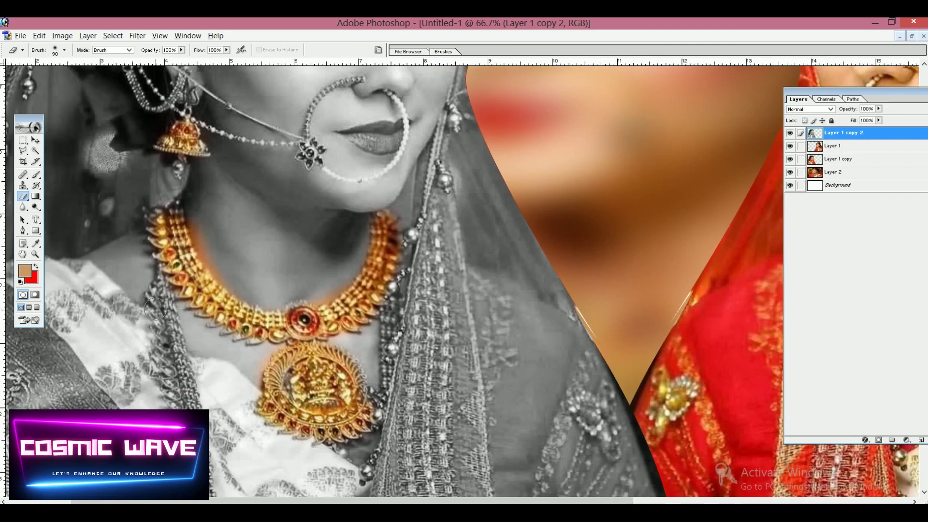
# Step: Erase the gray layer along the left bride's long necklace, from the shoulder down across the blouse, to reveal the gold color
pyautogui.moveTo(160, 285); pyautogui.dragTo(187, 406)
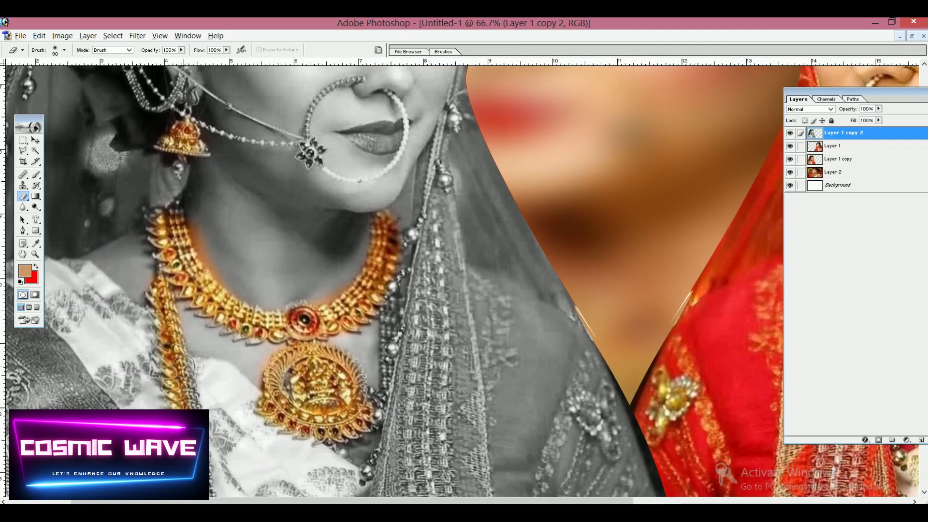
pyautogui.moveTo(183, 366); pyautogui.dragTo(194, 403)
pyautogui.scroll(-5, 195, 404)
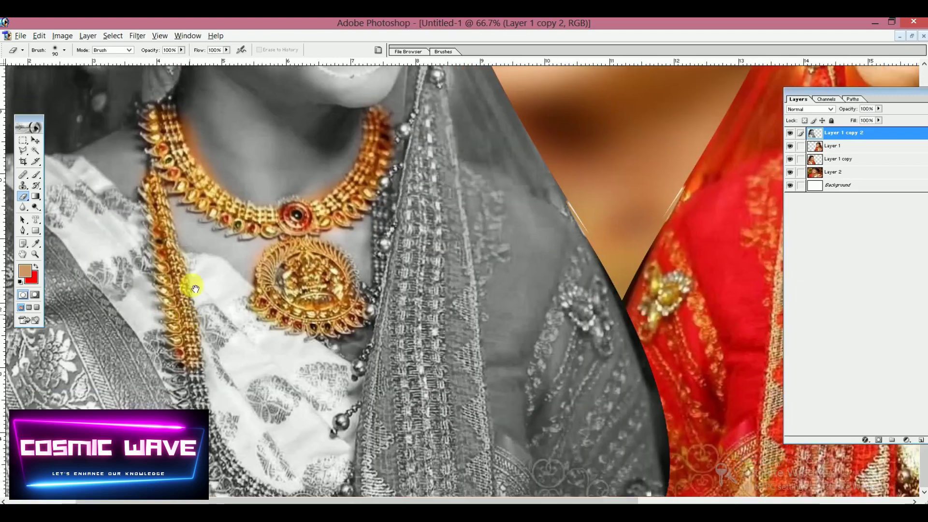
pyautogui.moveTo(198, 394)
pyautogui.mouseDown()
pyautogui.moveTo(223, 459)
pyautogui.moveTo(252, 478)
pyautogui.mouseUp()
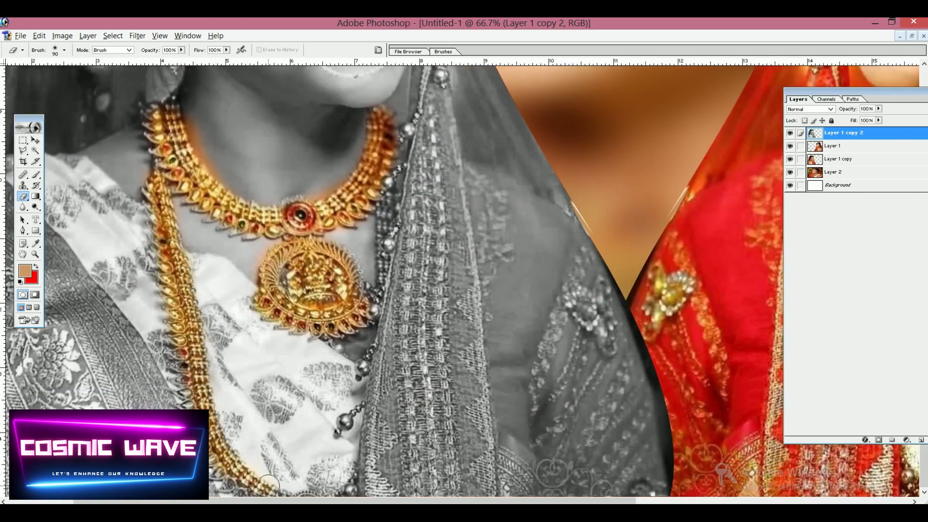
# Step: Erase the gray layer over both of the left bride's eyelids to reveal the colored eyeshadow
pyautogui.hscroll(2, 263, 441)
pyautogui.click(298, 499)
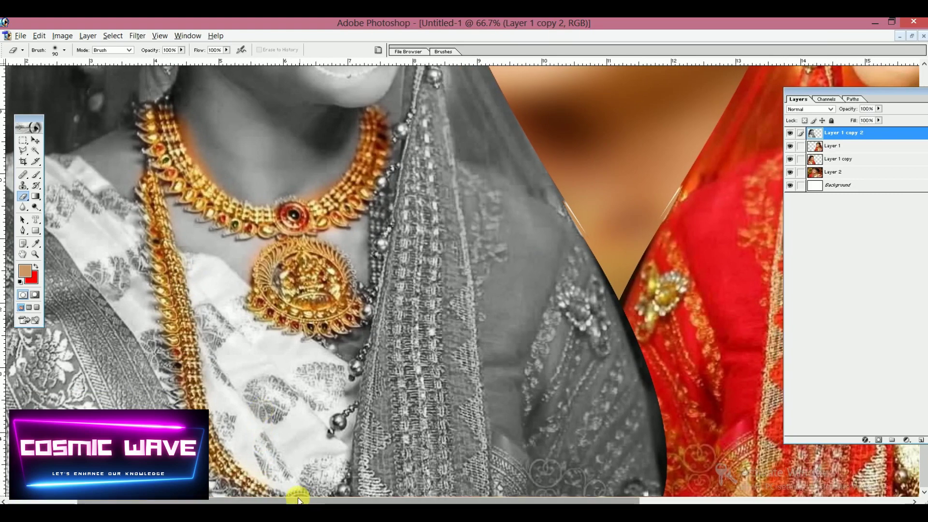
pyautogui.click(297, 499)
pyautogui.hscroll(-3, 305, 373)
pyautogui.scroll(5, 304, 373)
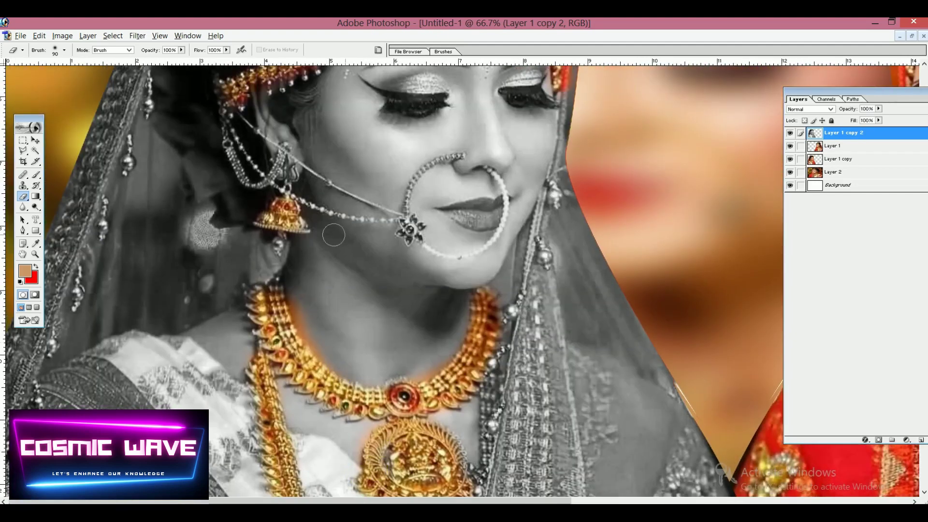
pyautogui.moveTo(425, 176); pyautogui.dragTo(421, 307)
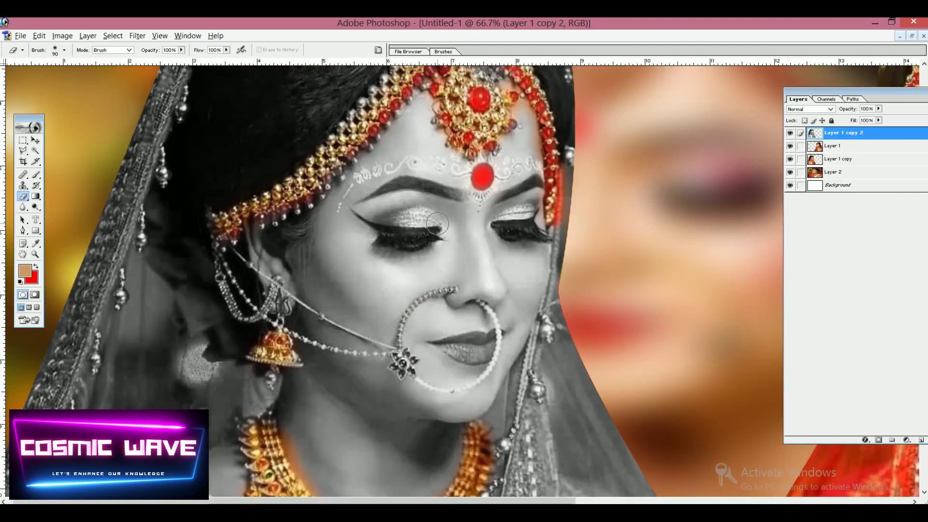
pyautogui.moveTo(438, 224)
pyautogui.mouseDown()
pyautogui.moveTo(433, 203)
pyautogui.moveTo(433, 218)
pyautogui.moveTo(395, 224)
pyautogui.mouseUp()
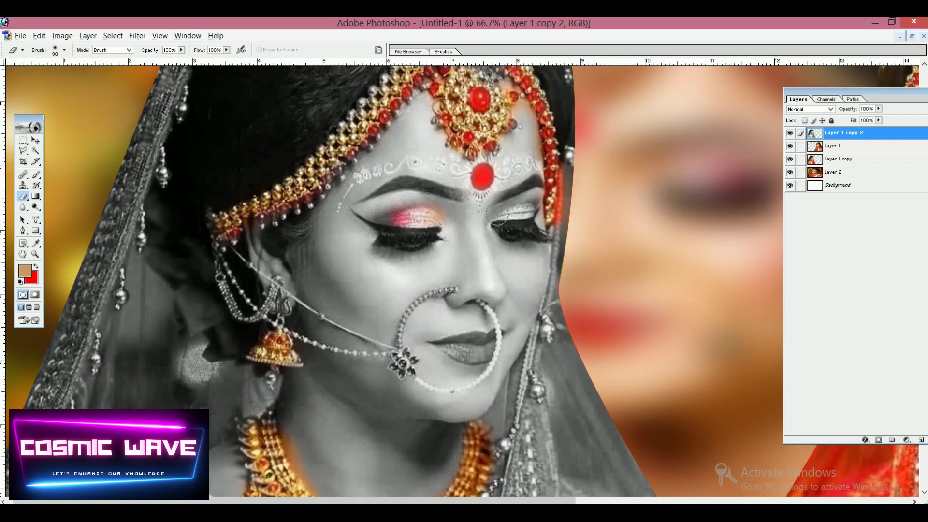
pyautogui.moveTo(498, 215); pyautogui.dragTo(529, 213)
# Step: Reduce the Eraser brush to size 70 and erase the gray layer over the left bride's lips to reveal their red color
pyautogui.press('[')
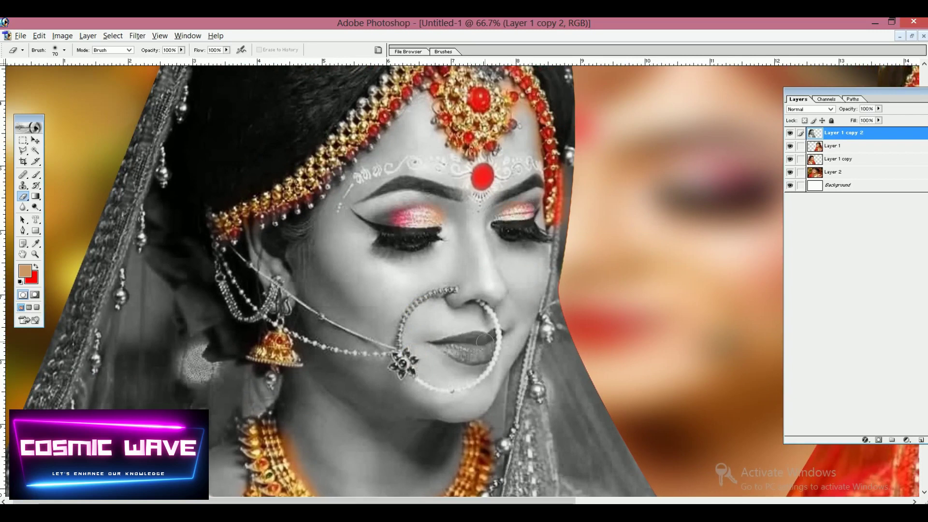
pyautogui.moveTo(484, 341)
pyautogui.mouseDown()
pyautogui.moveTo(450, 344)
pyautogui.moveTo(494, 341)
pyautogui.moveTo(487, 348)
pyautogui.mouseUp()
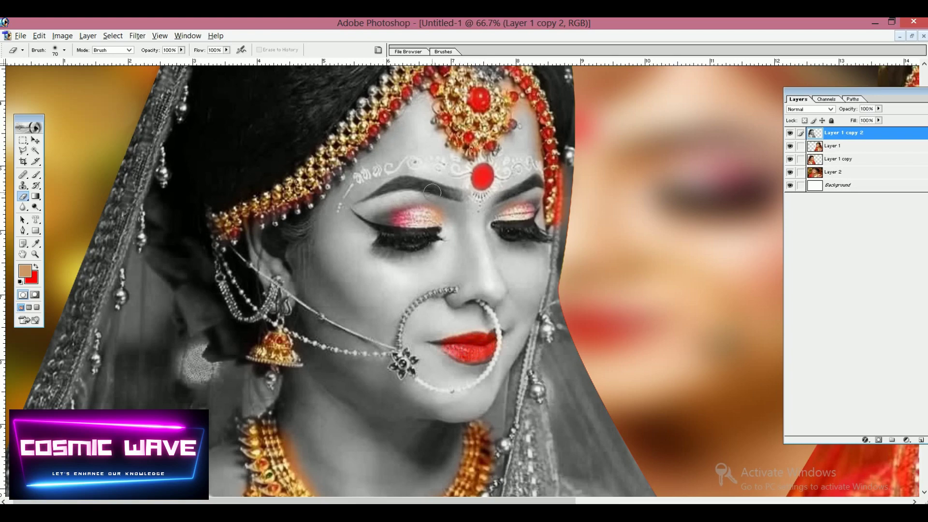
pyautogui.hotkey('ctrl', '-')
pyautogui.hotkey('ctrl', '-')
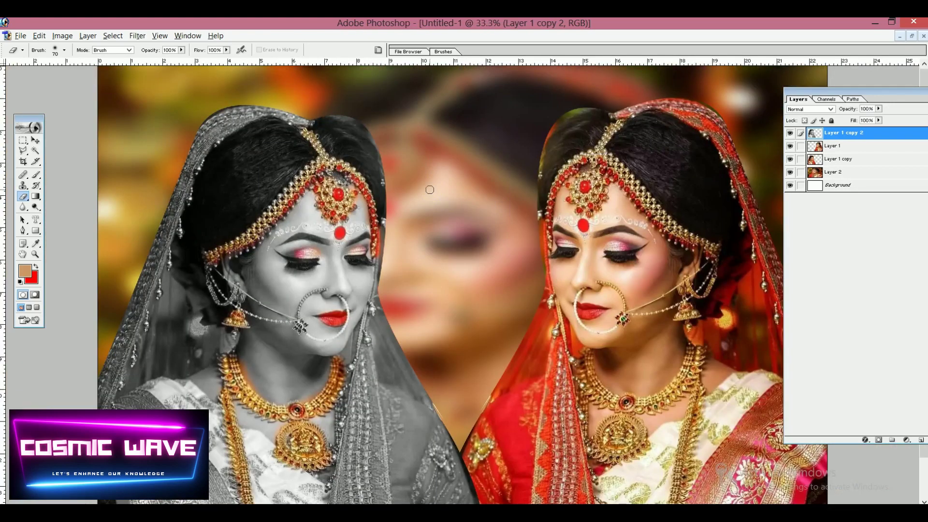